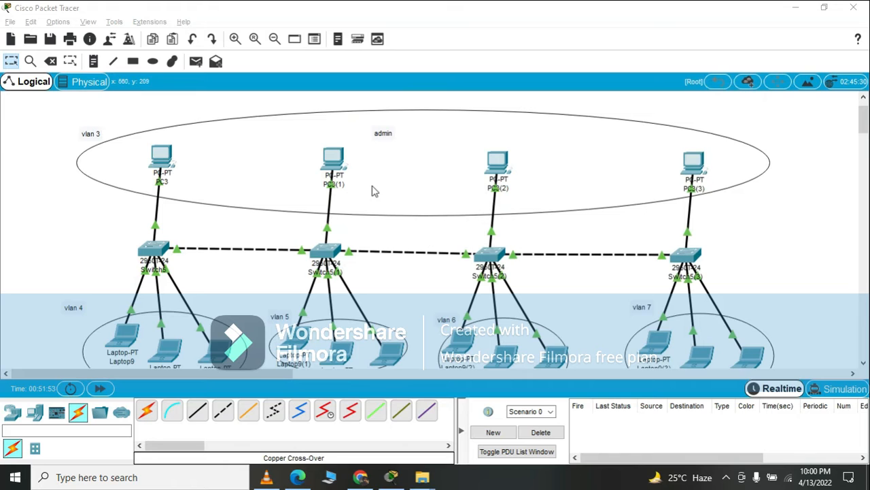
pyautogui.scroll(-1, 663, 275)
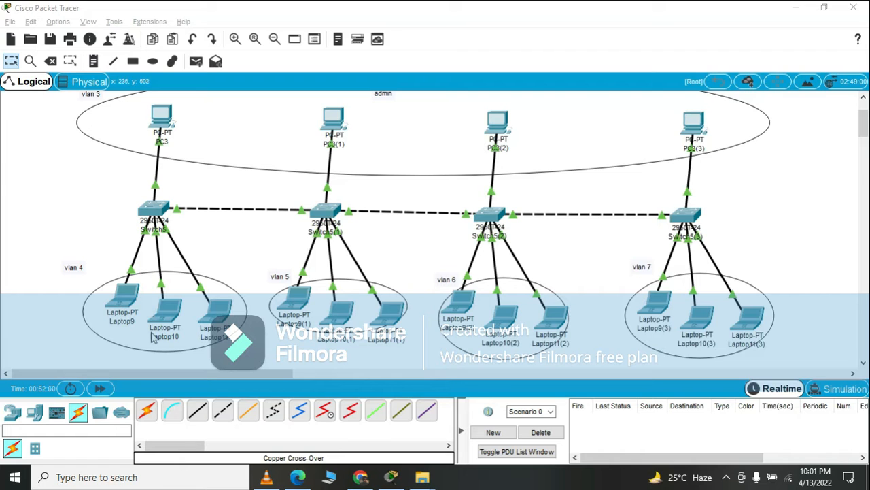
pyautogui.scroll(1, 193, 220)
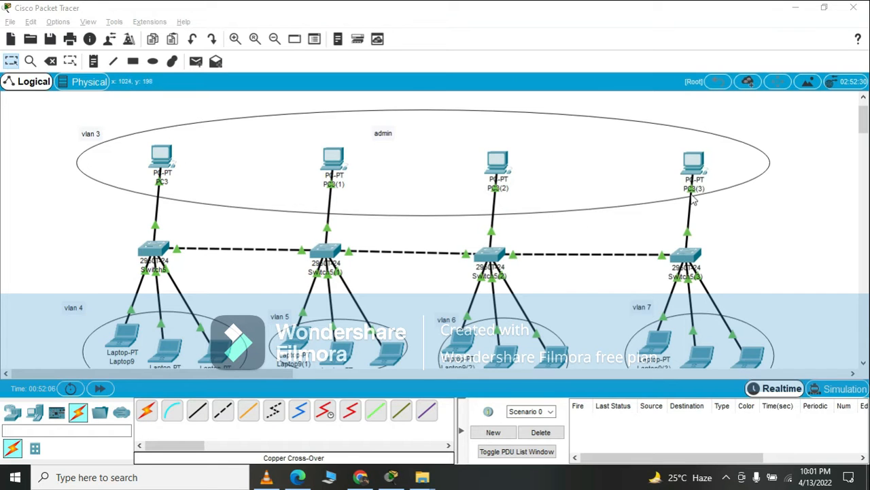
pyautogui.scroll(-1, 642, 294)
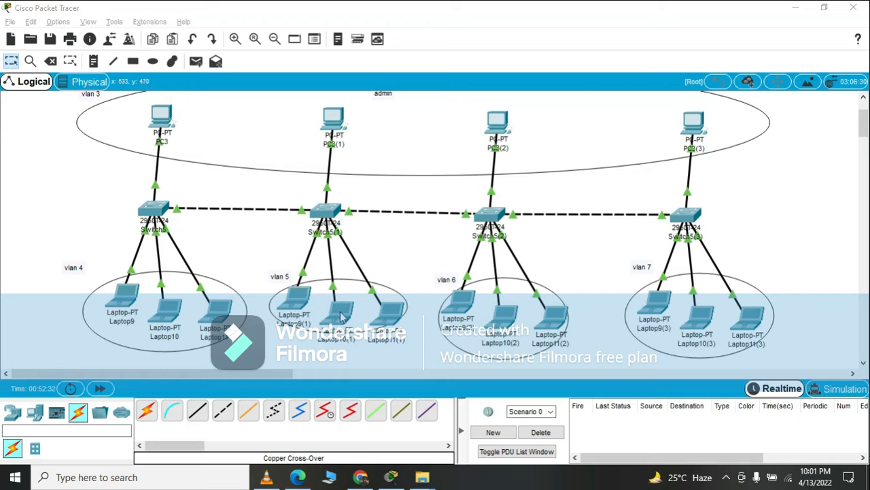
# Assign PC3 in the VLAN 3 group the static IPv4 address 192.168.1.1 and close its configuration.
pyautogui.scroll(2, 326, 268)
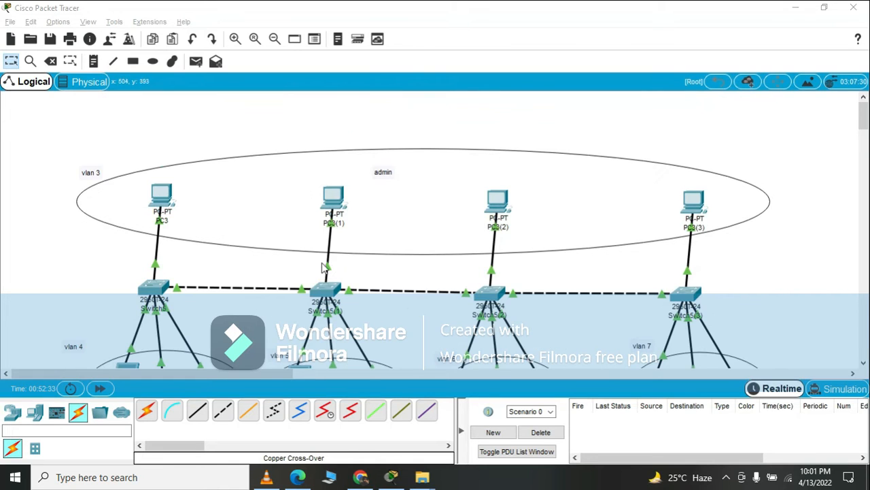
pyautogui.click(163, 193)
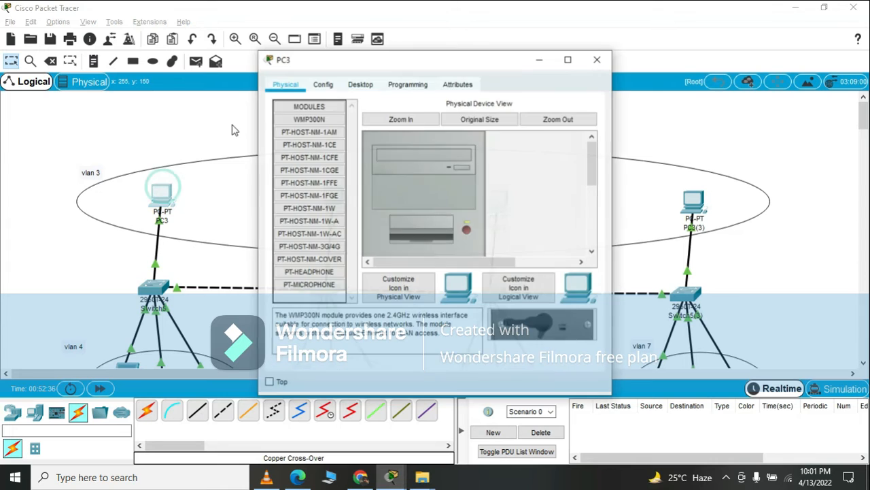
pyautogui.click(361, 87)
pyautogui.click(327, 148)
pyautogui.click(372, 173)
pyautogui.write('192.168.1')
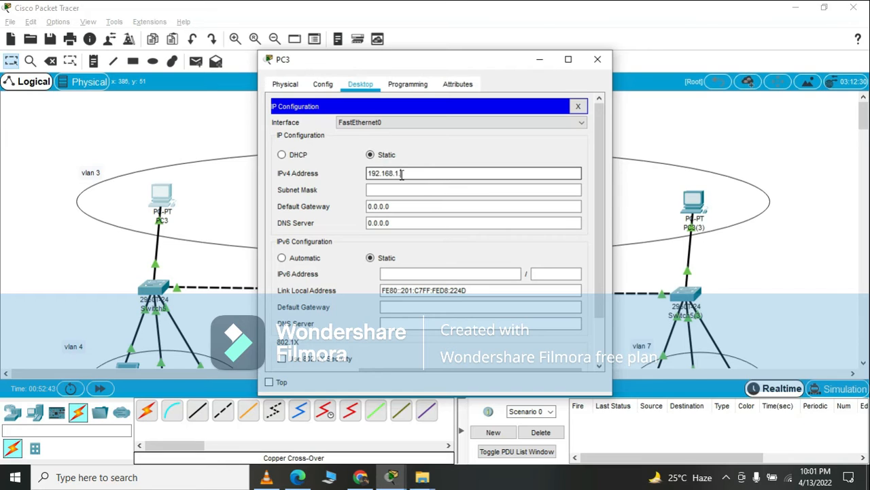
pyautogui.doubleClick(402, 175)
pyautogui.click(402, 174)
pyautogui.write('.1')
pyautogui.rightClick(402, 174)
pyautogui.click(578, 106)
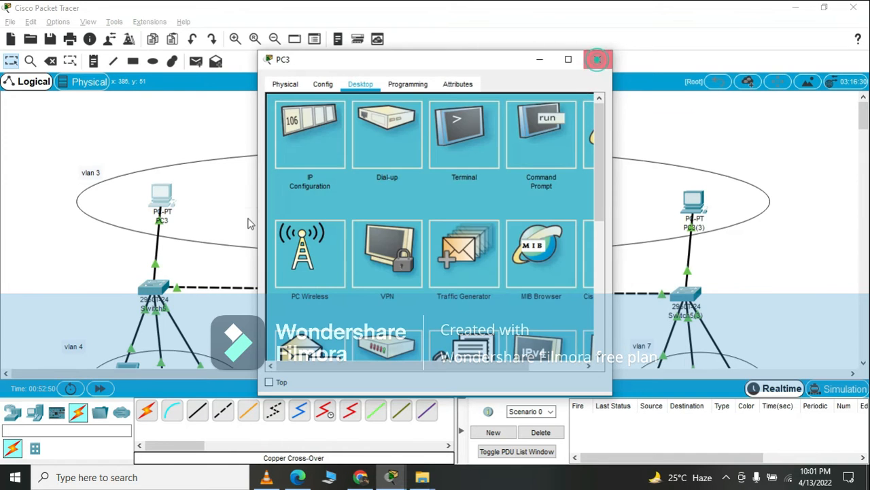
pyautogui.click(597, 60)
# Assign Laptop9 in VLAN 4 the static IPv4 address 192.168.1.2 with mask 255.255.255.0 and close its configuration.
pyautogui.scroll(-3, 249, 220)
pyautogui.click(123, 301)
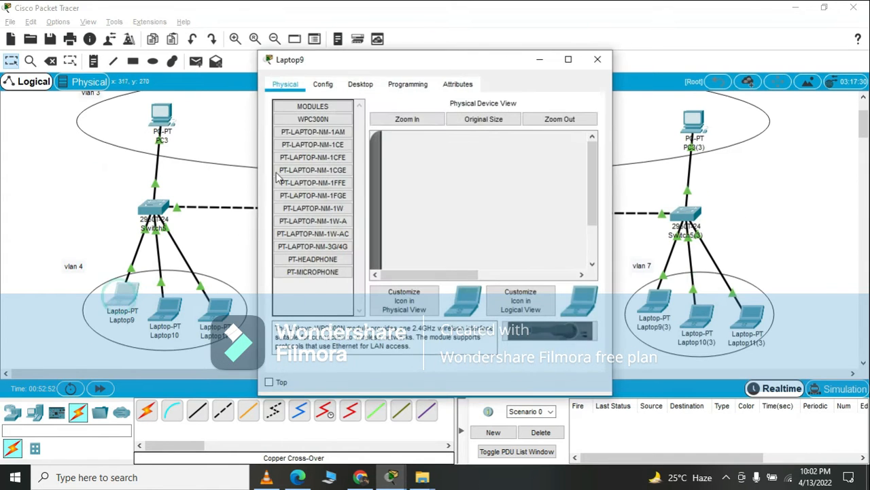
pyautogui.click(360, 84)
pyautogui.click(320, 122)
pyautogui.click(383, 173)
pyautogui.write('192.168.1.')
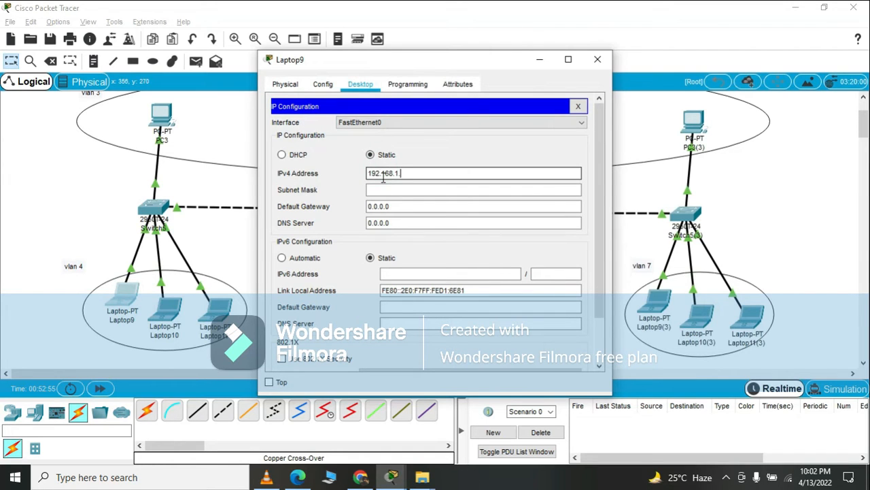
pyautogui.write('2')
pyautogui.click(385, 190)
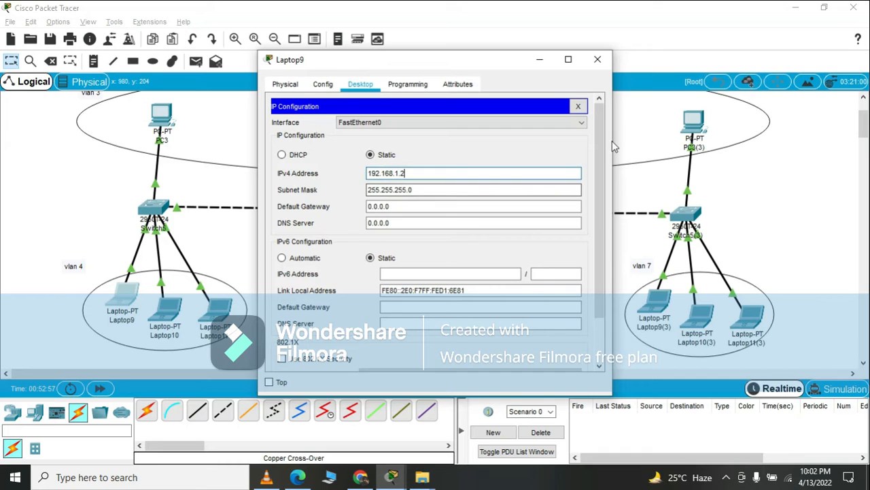
pyautogui.click(578, 106)
pyautogui.click(598, 60)
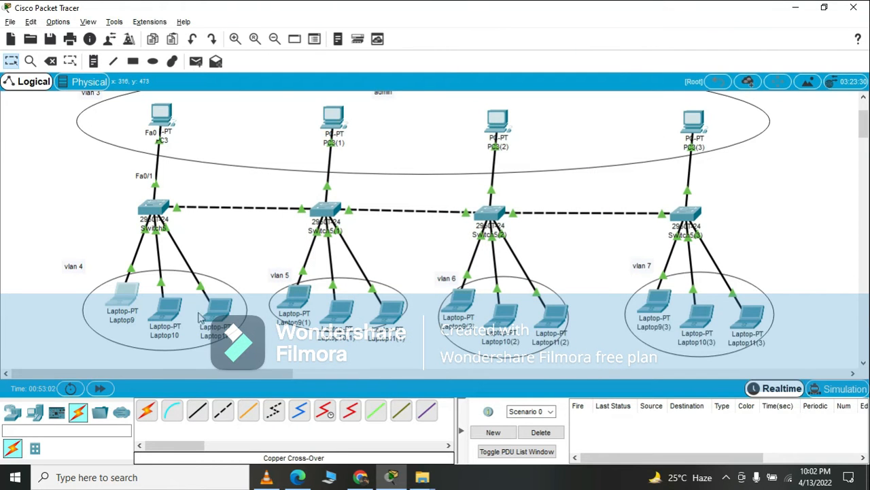
# Assign Laptop10 in VLAN 4 the static IPv4 address 192.168.1.3 with mask 255.255.255.0 and close its configuration.
pyautogui.click(360, 84)
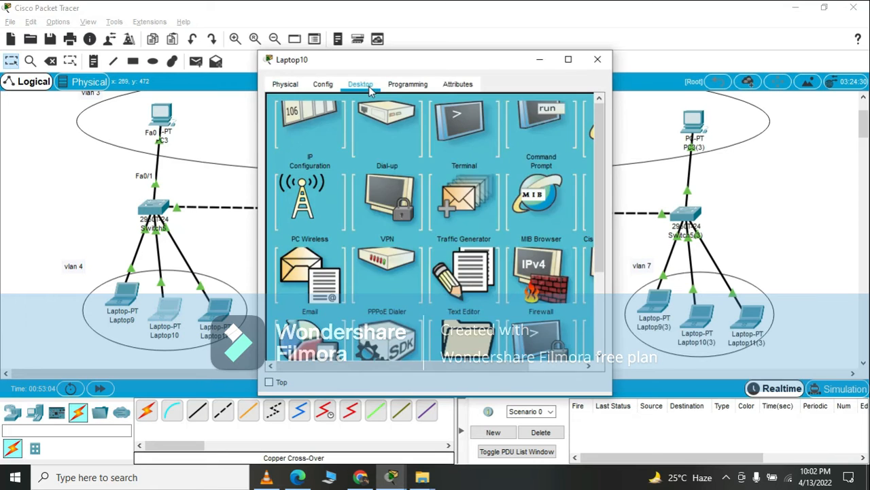
pyautogui.click(304, 158)
pyautogui.click(386, 174)
pyautogui.write('192.168.1.')
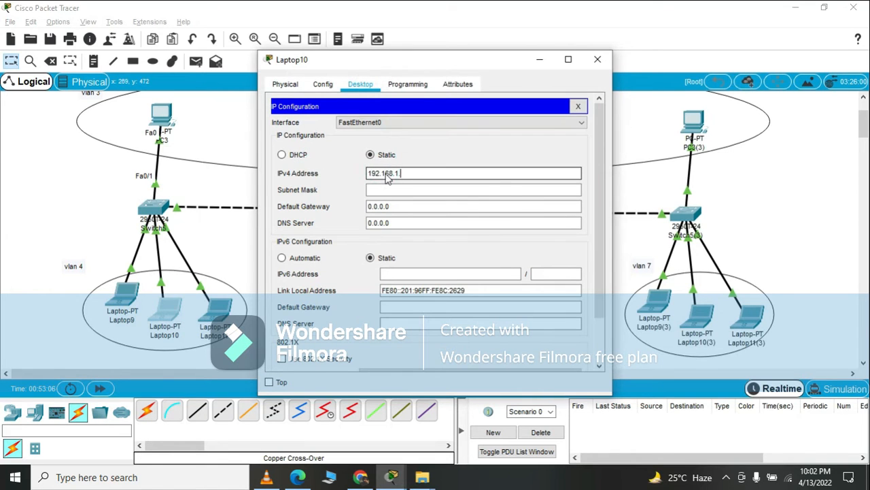
pyautogui.press('Return')
pyautogui.write('3')
pyautogui.press('Tab')
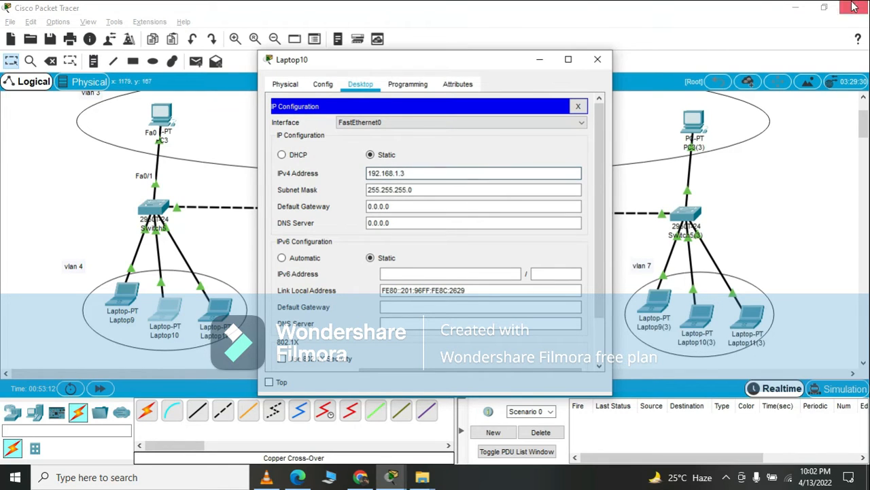
pyautogui.click(577, 107)
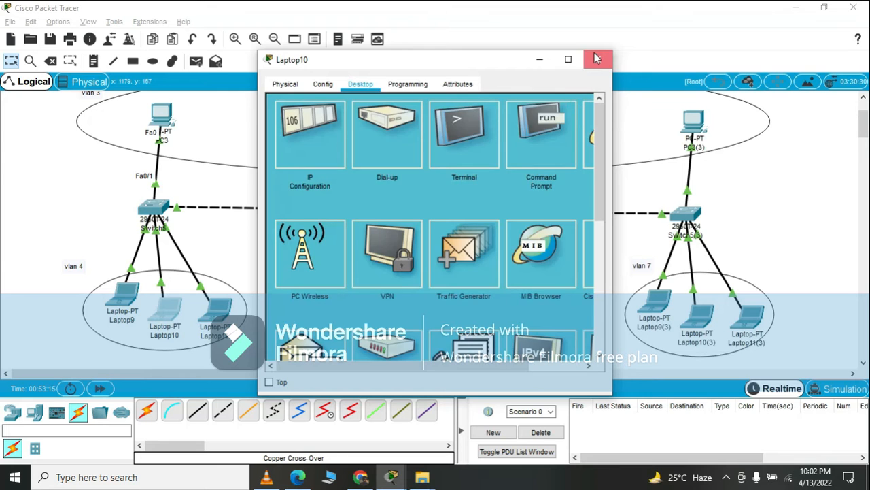
pyautogui.click(597, 59)
# Assign Laptop11 in VLAN 4 the static IPv4 address 192.168.1.4 with mask 255.255.255.0 and close its configuration.
pyautogui.click(219, 310)
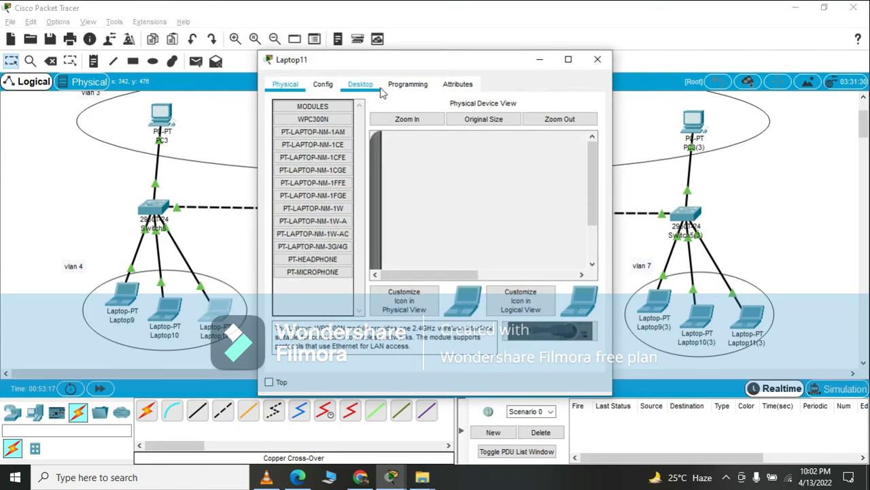
pyautogui.click(364, 86)
pyautogui.click(319, 143)
pyautogui.click(389, 176)
pyautogui.write('192.168.1.4')
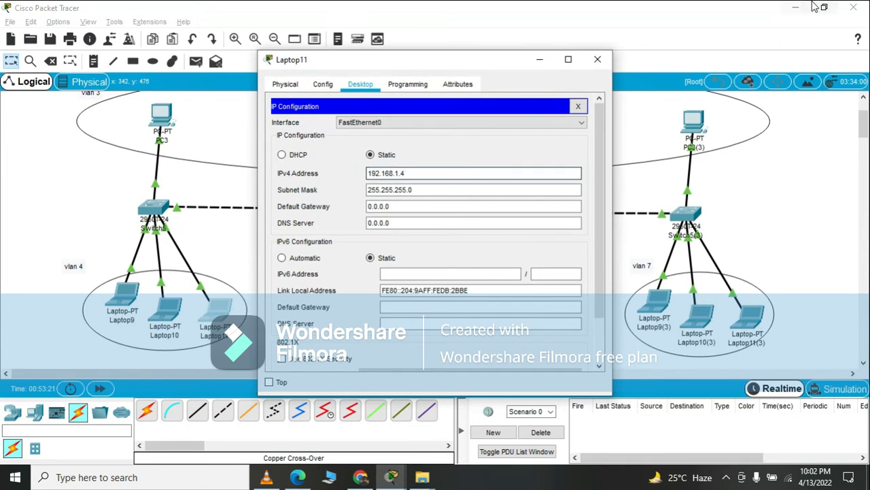
pyautogui.click(578, 108)
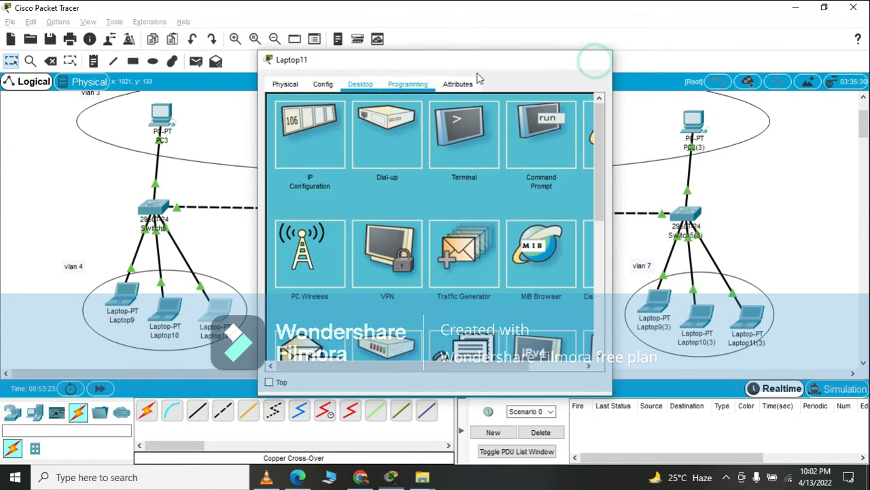
pyautogui.click(598, 60)
pyautogui.click(335, 109)
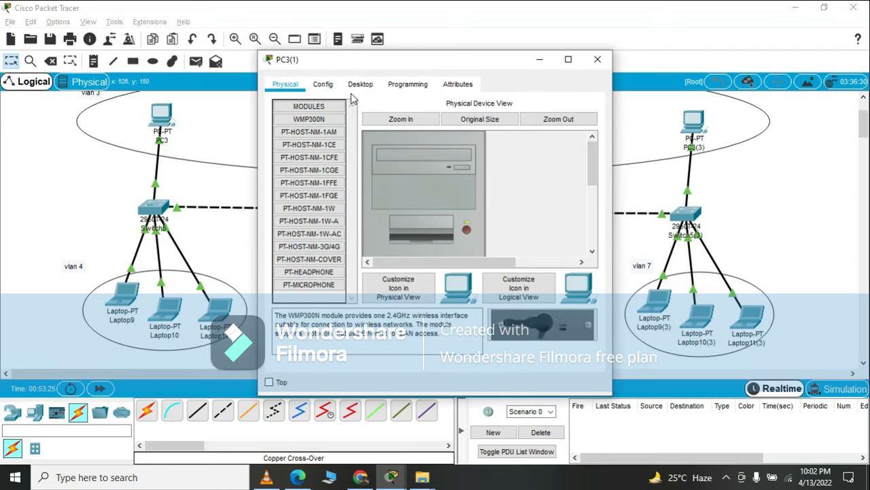
pyautogui.click(370, 83)
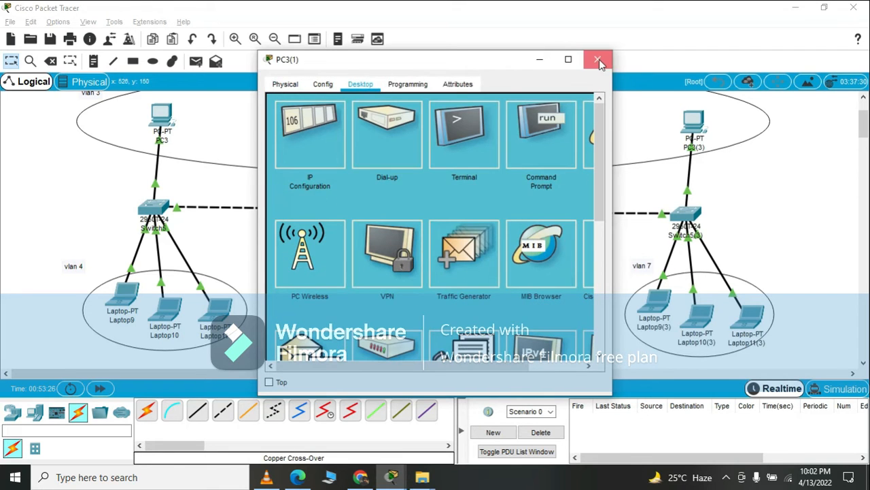
pyautogui.click(598, 59)
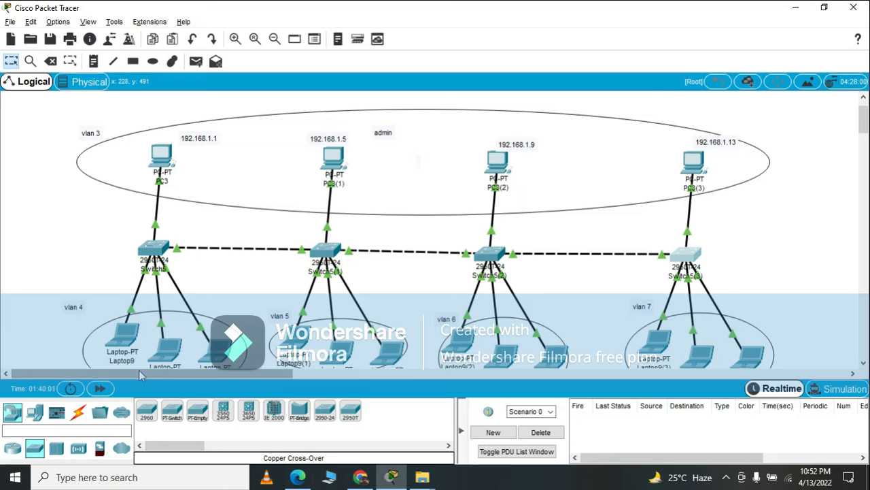
# Open Switch5's command line and enter global configuration mode with en and conf t.
pyautogui.click(154, 252)
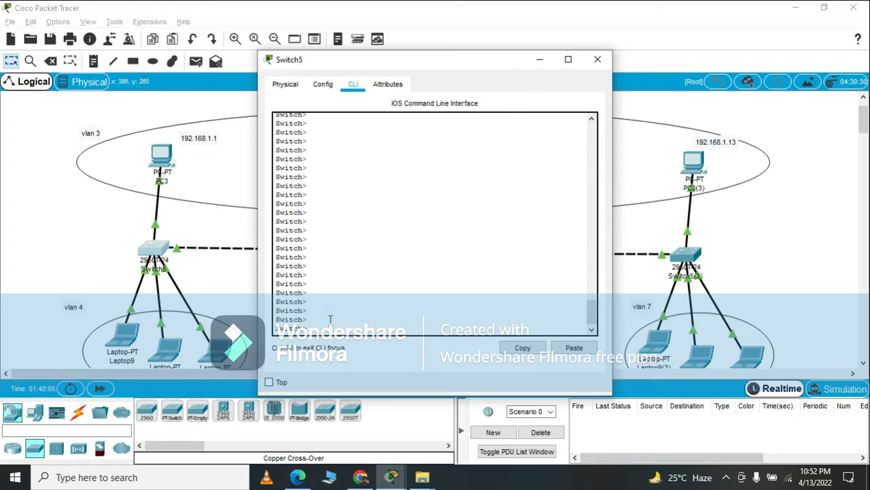
pyautogui.press('Return')
pyautogui.write('en')
pyautogui.press('Return')
pyautogui.press('Return')
pyautogui.press('Return')
pyautogui.press('Return')
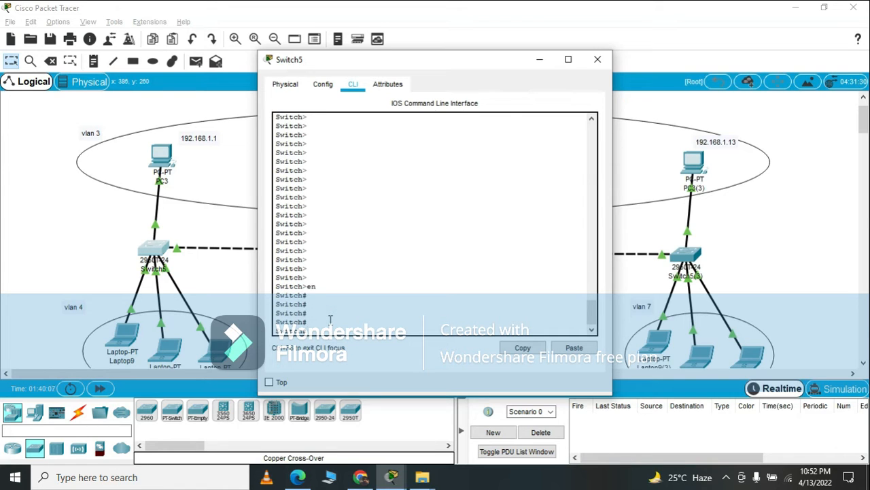
pyautogui.write('conf t')
pyautogui.press('Return')
pyautogui.press('Return')
pyautogui.press('Return')
pyautogui.press('Return')
pyautogui.press('Return')
pyautogui.press('Return')
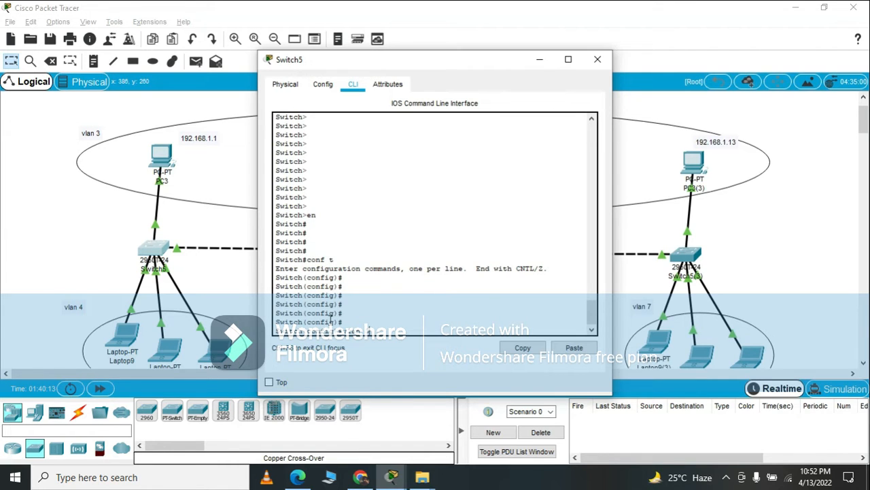
# Create VLAN 3 named admin on Switch5 and return to global configuration mode.
pyautogui.write('vlan 3')
pyautogui.press('Return')
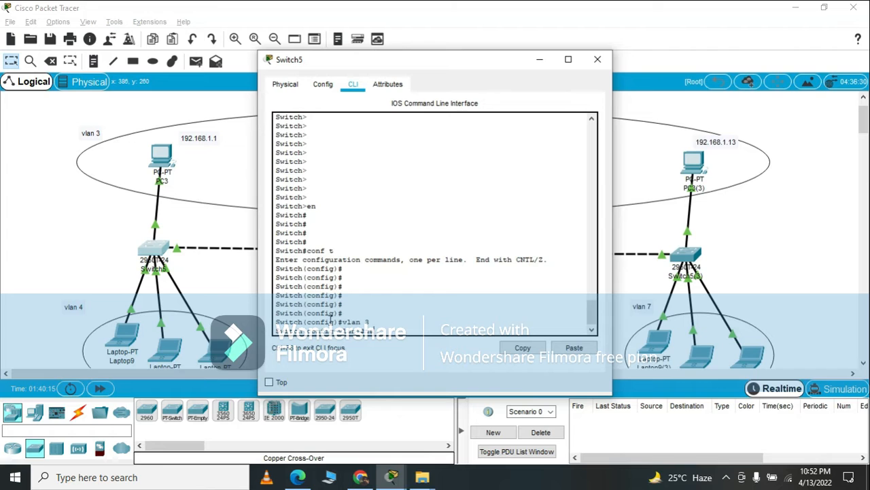
pyautogui.write('name admin')
pyautogui.press('Return')
pyautogui.press('Return')
pyautogui.press('Return')
pyautogui.press('Return')
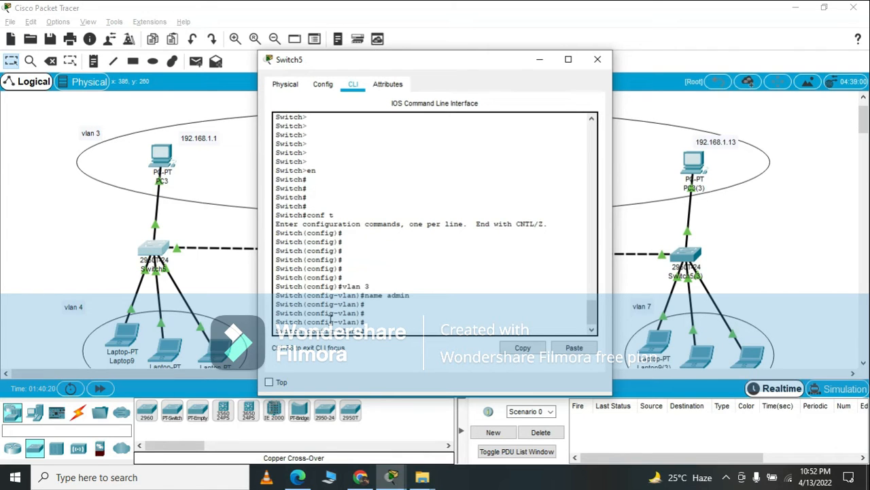
pyautogui.write('ex')
pyautogui.press('Return')
pyautogui.press('Return')
pyautogui.press('Return')
pyautogui.press('Return')
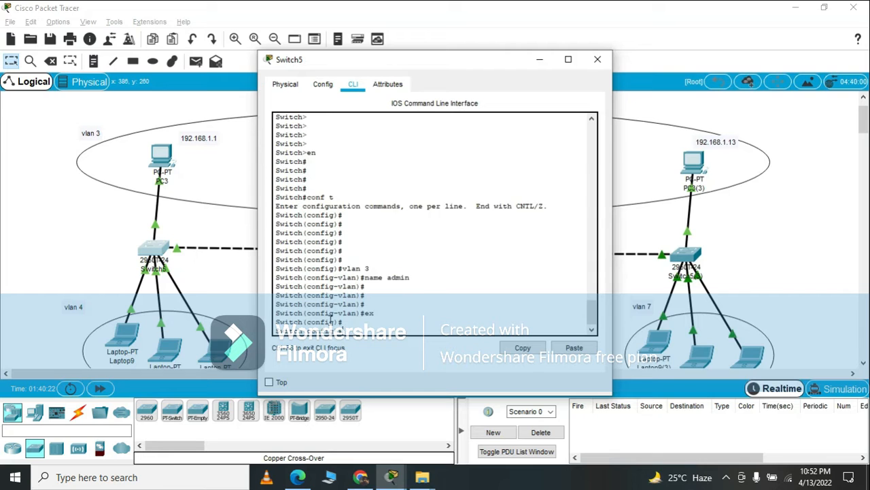
# Create VLAN 4 named el on Switch5 and return to global configuration mode.
pyautogui.write('vlan')
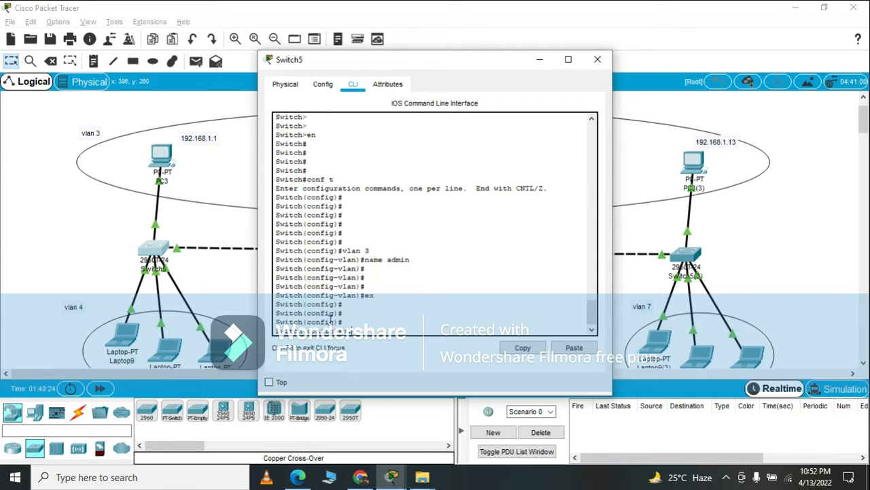
pyautogui.write(' 4')
pyautogui.press('Return')
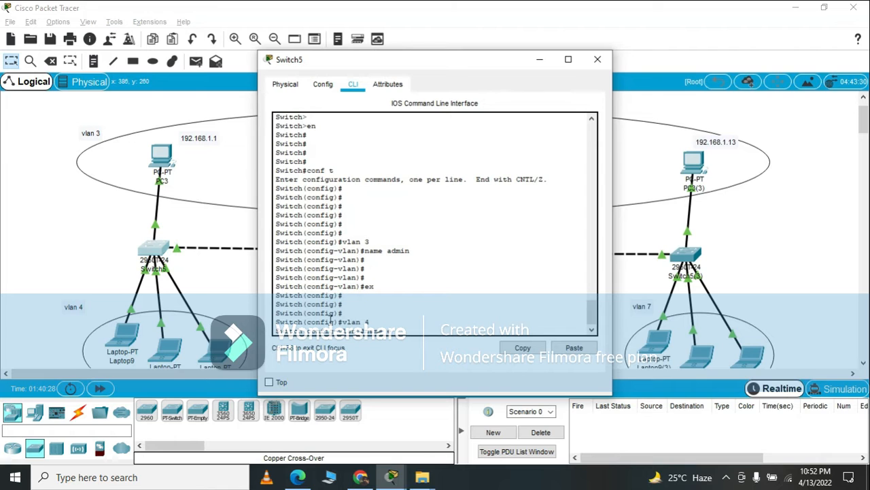
pyautogui.press('Return')
pyautogui.press('Return')
pyautogui.press('Return')
pyautogui.press('Return')
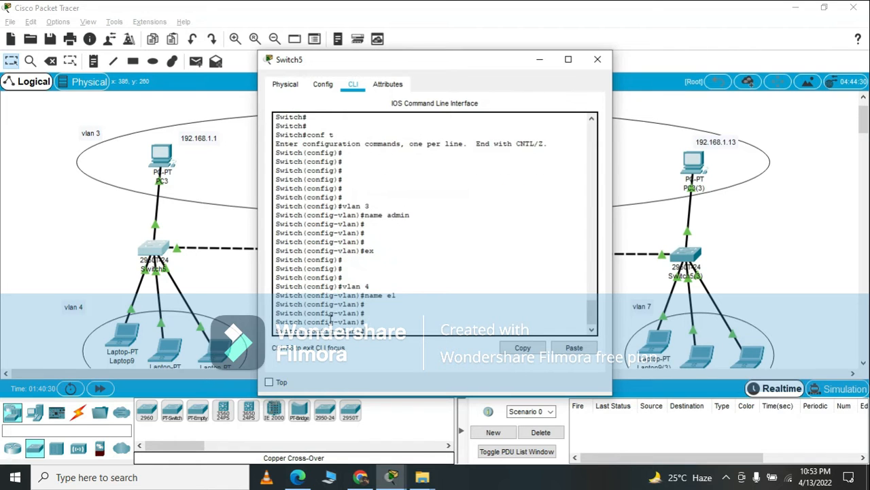
pyautogui.write('ex')
pyautogui.press('Return')
pyautogui.press('Return')
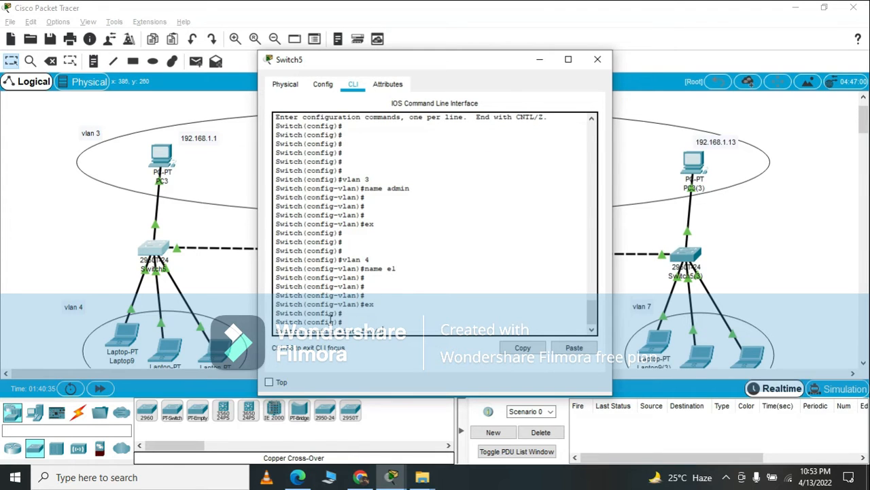
# Set interface fa0/1 on Switch5 to access mode with switchport mode access.
pyautogui.write('int fa0/1')
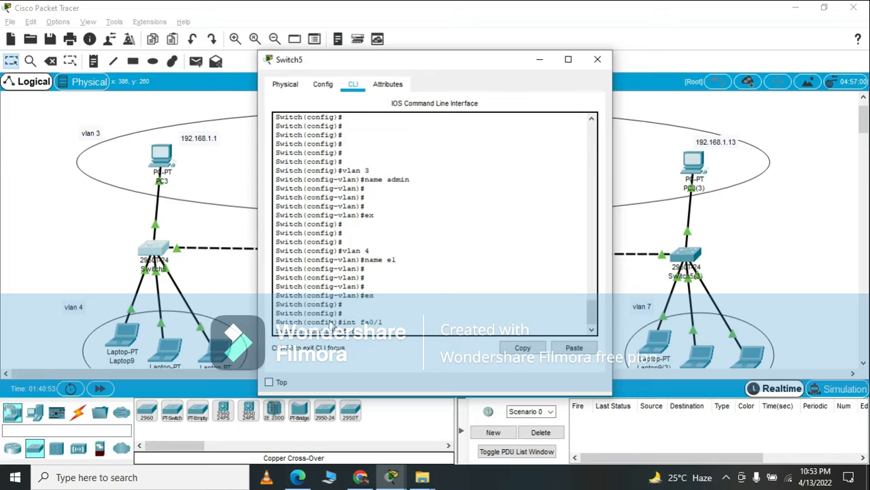
pyautogui.press('Return')
pyautogui.write('s')
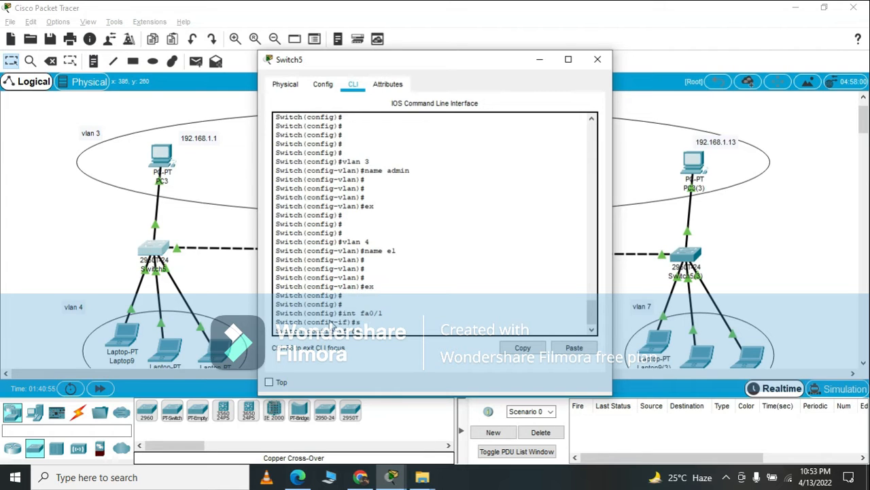
pyautogui.press('Return')
pyautogui.write('sw')
pyautogui.write('m')
pyautogui.press('Tab')
pyautogui.write('ac')
pyautogui.press('Tab')
pyautogui.press('Return')
pyautogui.write('sw')
# Assign interface fa0/1 on Switch5 to VLAN 3 with switchport access vlan 3.
pyautogui.press('Tab')
pyautogui.press('Tab')
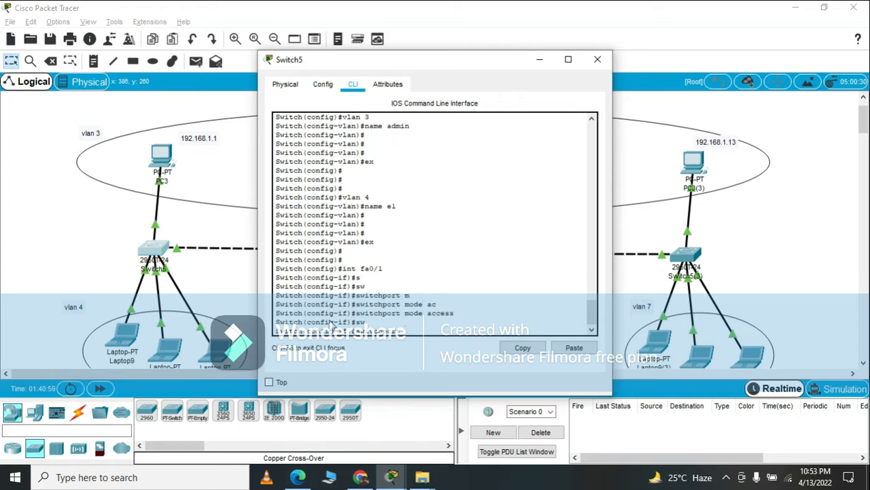
pyautogui.write('aa')
pyautogui.press('Tab')
pyautogui.press('BackSpace')
pyautogui.press('Tab')
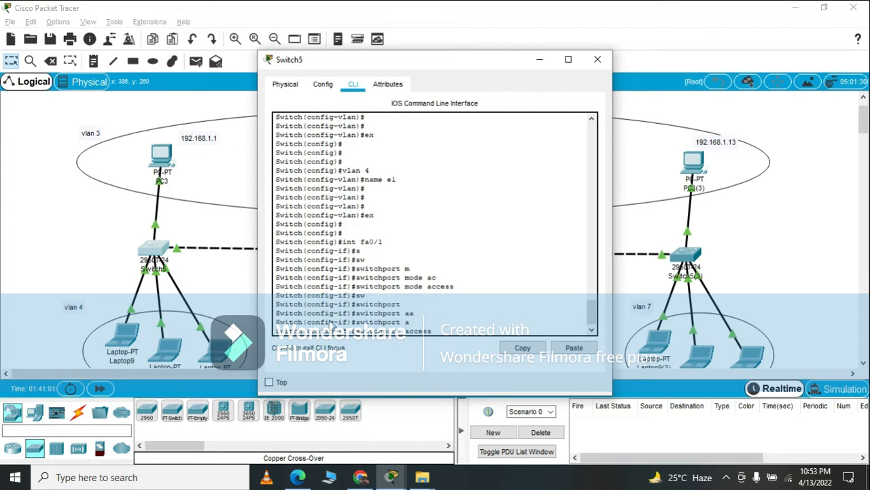
pyautogui.write('v')
pyautogui.press('Tab')
pyautogui.write('3')
pyautogui.press('Return')
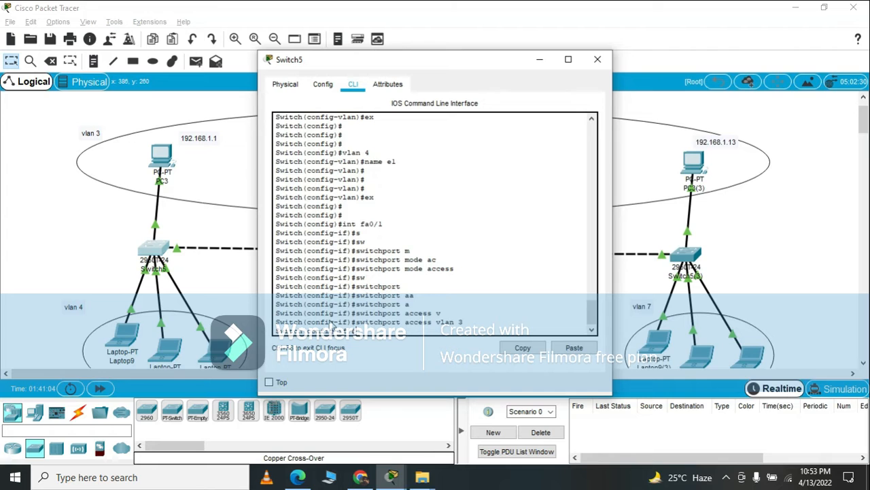
# Enable port security on Switch5's fa0/1 interface with switchport port-security.
pyautogui.write('s')
pyautogui.press('Tab')
pyautogui.write('w')
pyautogui.press('Tab')
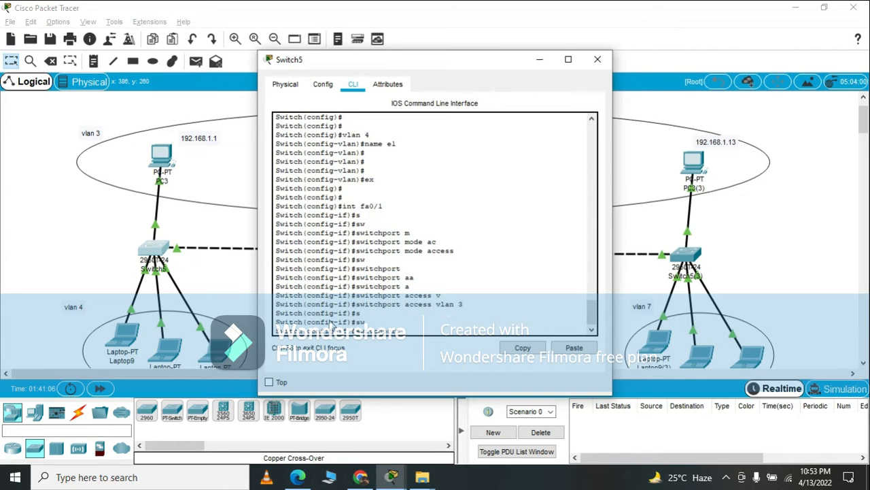
pyautogui.write('po')
pyautogui.press('Tab')
pyautogui.press('Return')
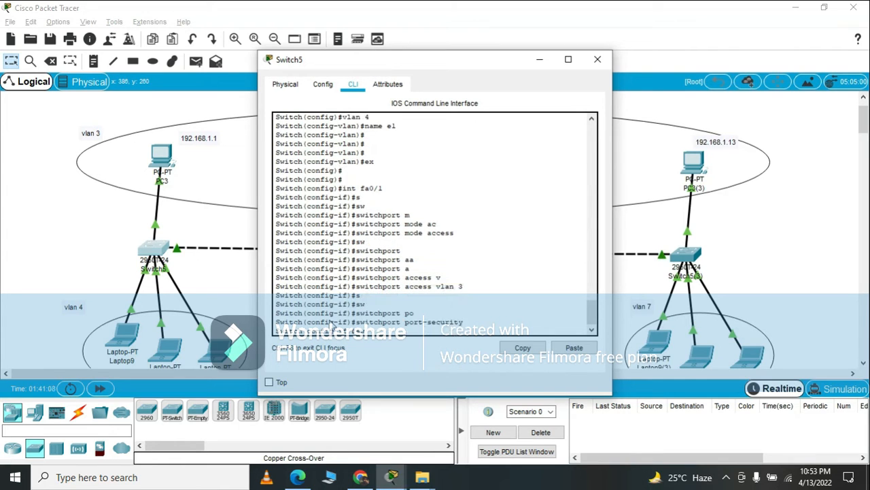
# Turn on sticky MAC address learning for fa0/1 with switchport port-security mac-address sticky.
pyautogui.write('sw')
pyautogui.press('Tab')
pyautogui.write('p')
pyautogui.press('Tab')
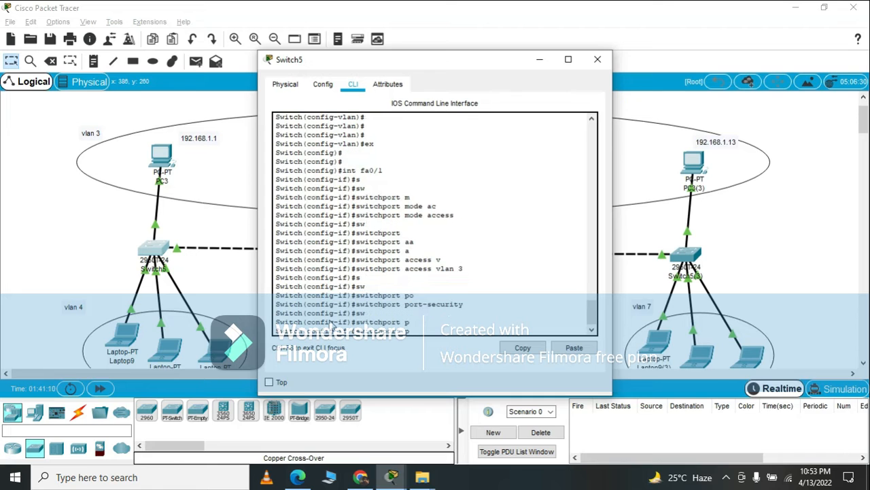
pyautogui.write('o')
pyautogui.press('Tab')
pyautogui.write('mac')
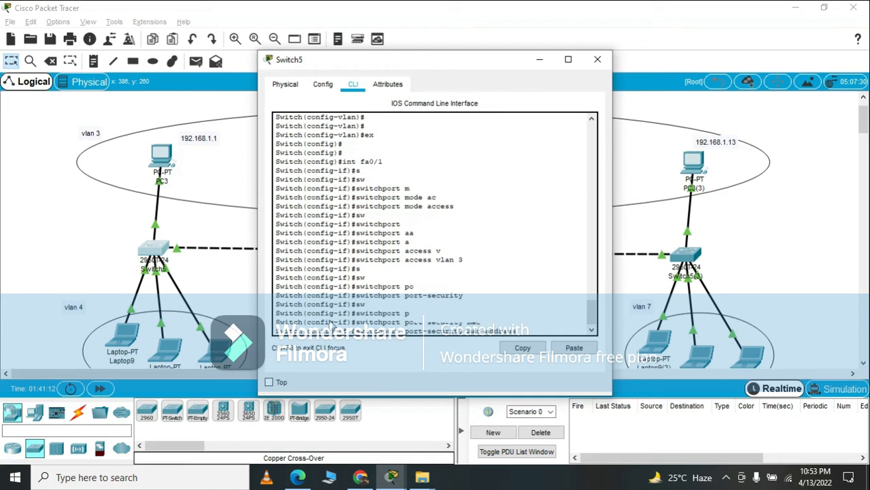
pyautogui.press('Tab')
pyautogui.write('s')
pyautogui.press('Tab')
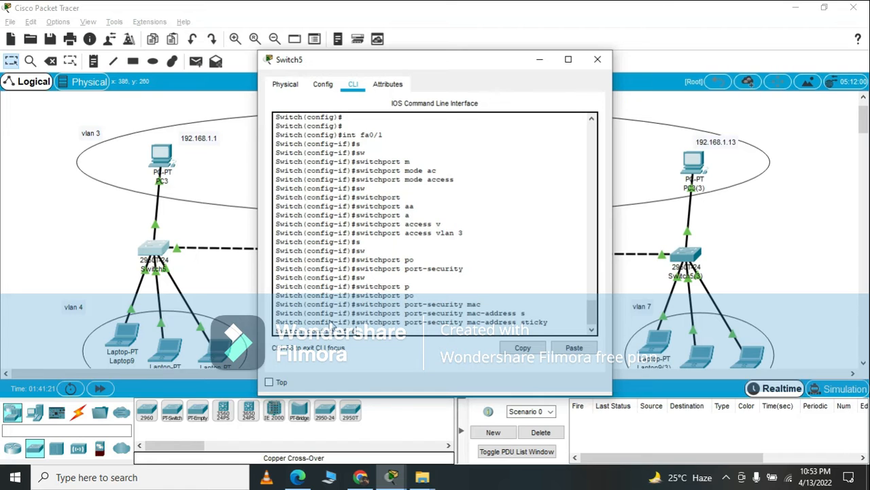
pyautogui.press('Return')
# Set the port-security violation mode of fa0/1 to restrict and return to global configuration mode.
pyautogui.write('switch')
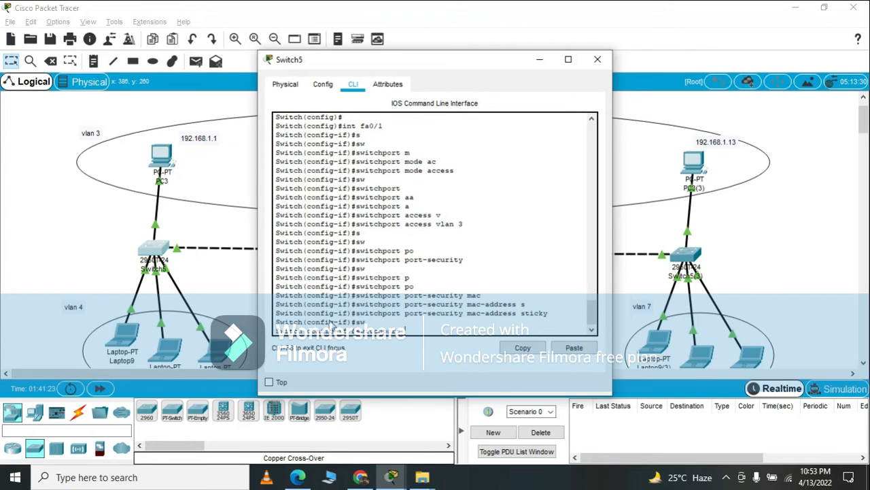
pyautogui.write('po')
pyautogui.press('Tab')
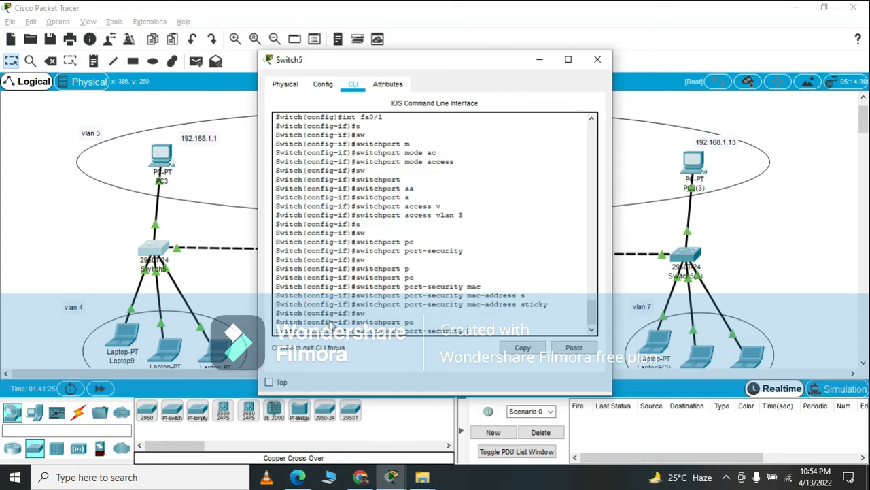
pyautogui.write('v')
pyautogui.press('Tab')
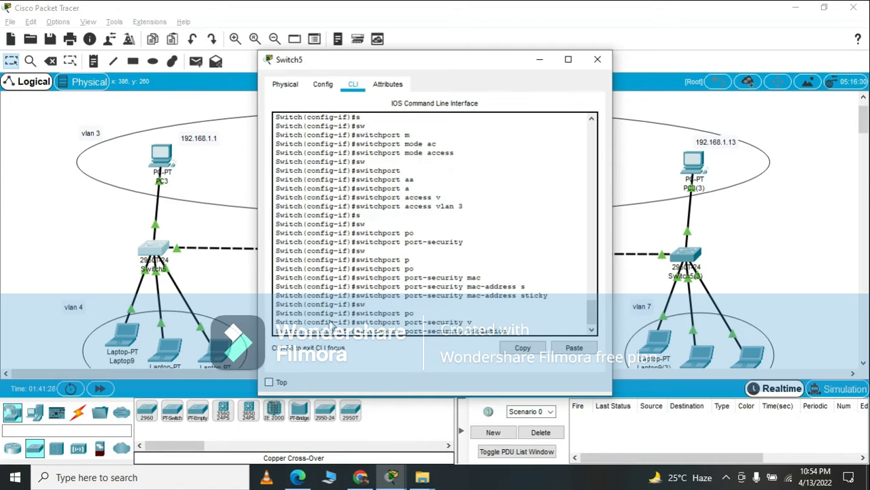
pyautogui.write('r')
pyautogui.press('Tab')
pyautogui.press('Return')
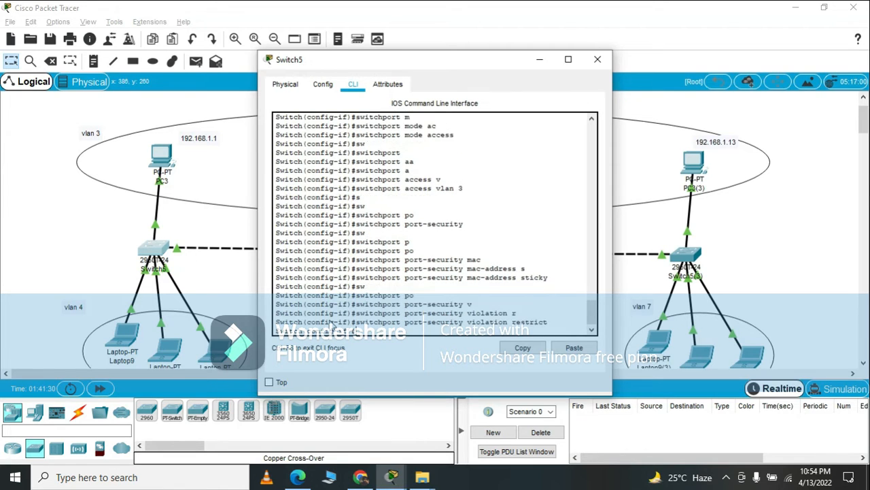
pyautogui.press('Return')
pyautogui.press('Return')
pyautogui.press('Return')
pyautogui.press('Return')
pyautogui.write('ex')
pyautogui.press('Return')
pyautogui.press('Return')
pyautogui.press('Return')
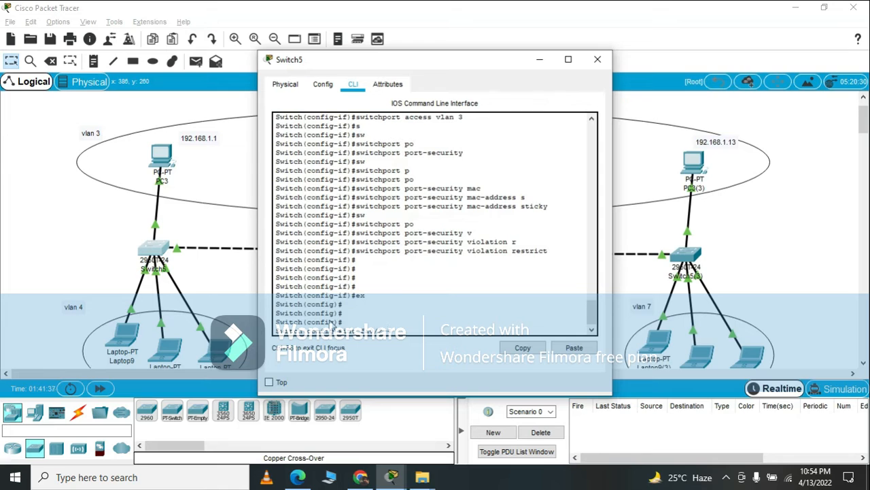
# Select Switch5's interfaces with int range fa0/2-4 and set them to access mode with switchport mode access.
pyautogui.write('int fa0/2-4')
pyautogui.press('Return')
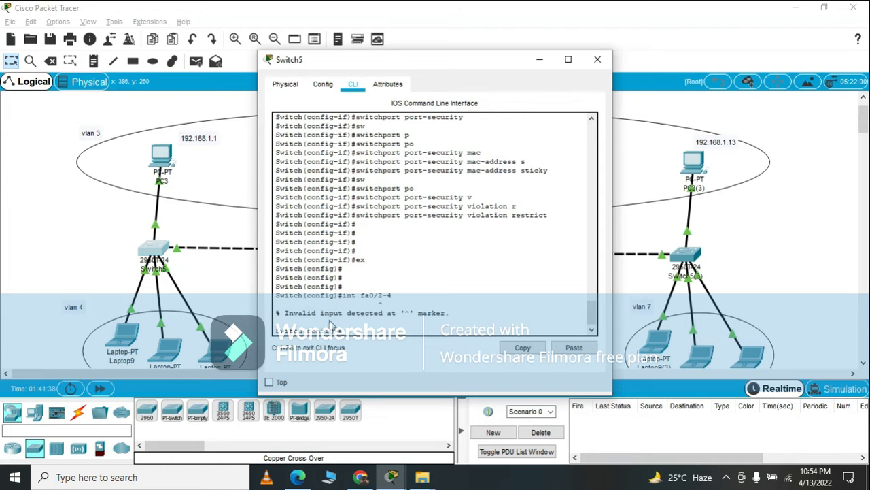
pyautogui.write('int range fa0/2-4')
pyautogui.press('Return')
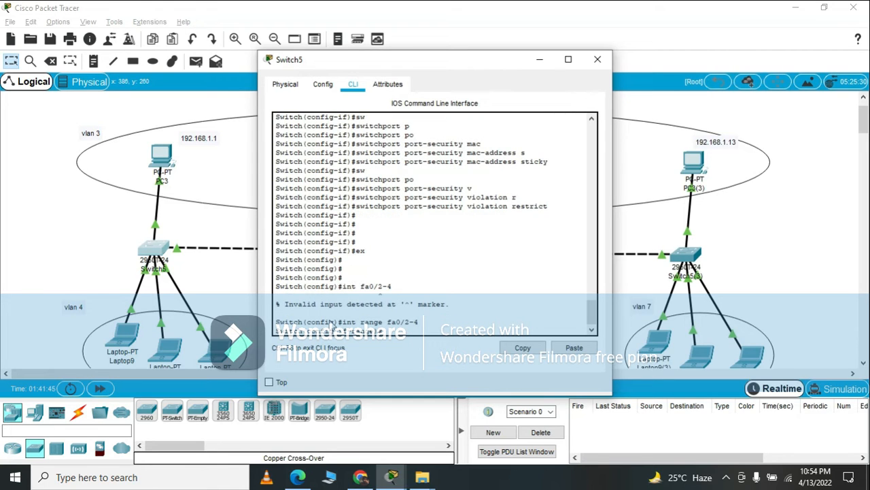
pyautogui.write('switchport m')
pyautogui.press('Tab')
pyautogui.write('m')
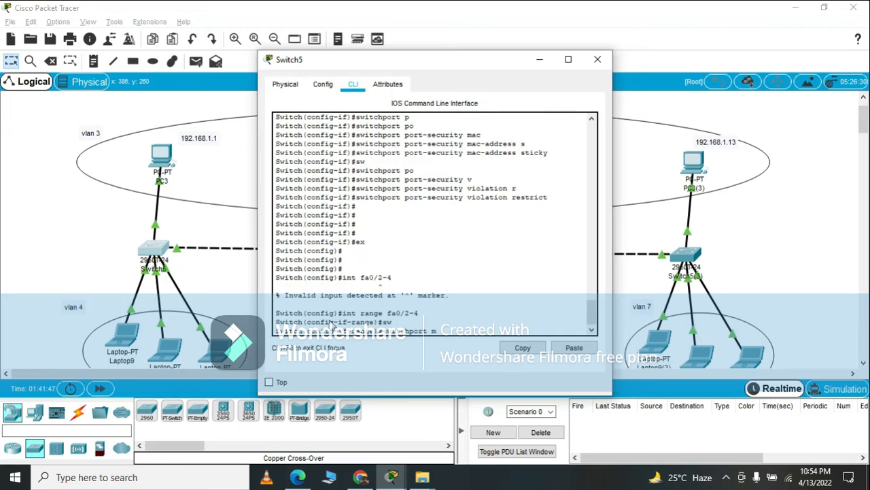
pyautogui.press('Tab')
pyautogui.write('a')
pyautogui.press('Tab')
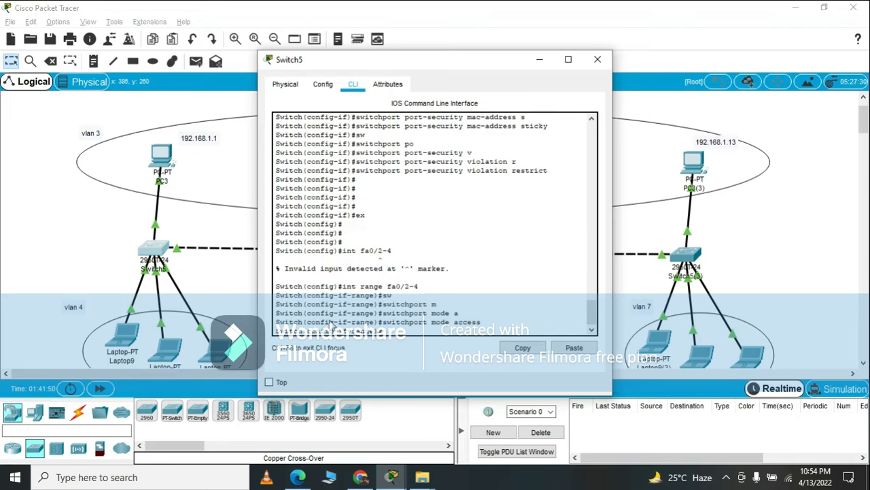
# Assign the interface range fa0/2-4 on Switch5 to VLAN 4 and return to global configuration mode.
pyautogui.write('s')
pyautogui.press('Tab')
pyautogui.write('w')
pyautogui.press('Tab')
pyautogui.write('a')
pyautogui.press('Tab')
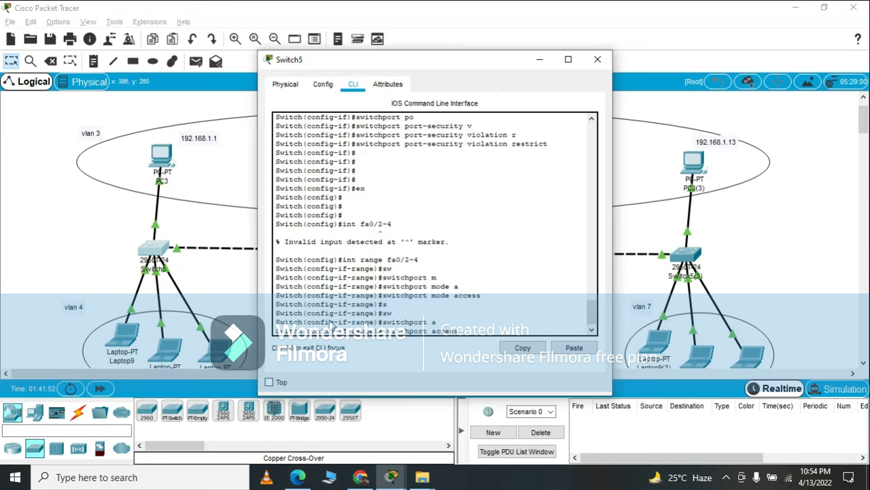
pyautogui.write('v')
pyautogui.press('Tab')
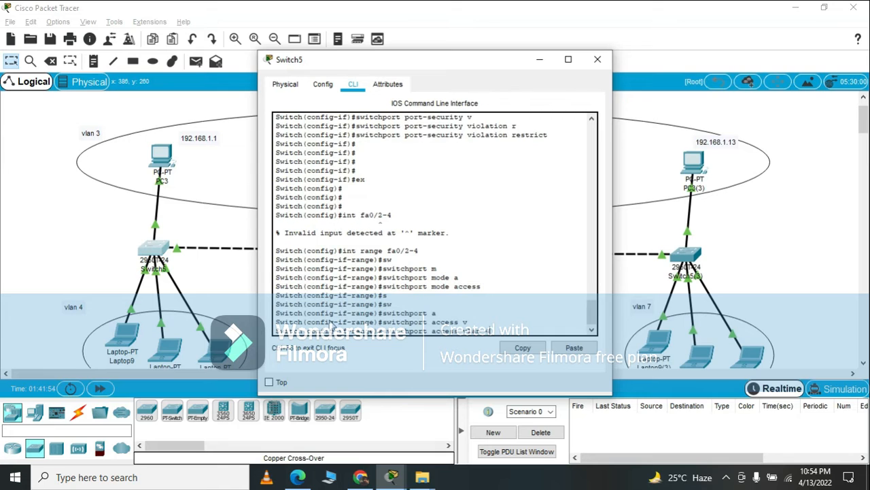
pyautogui.write('4')
pyautogui.press('Return')
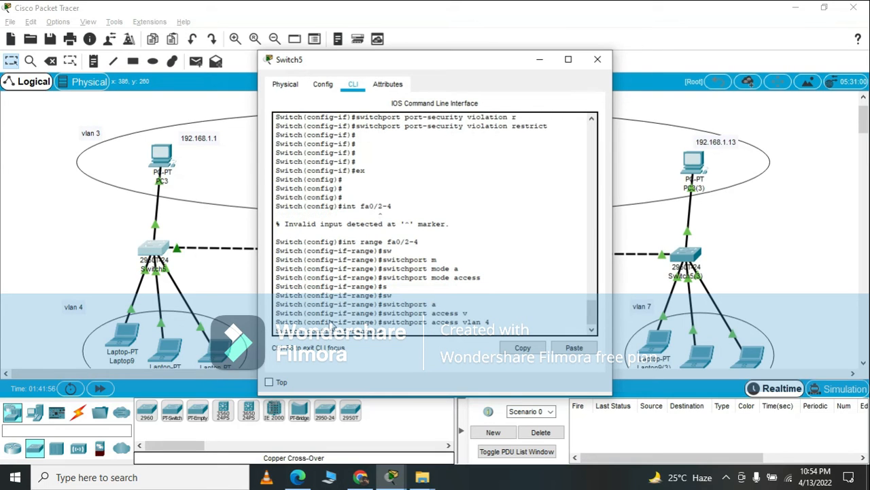
pyautogui.write('ex')
pyautogui.press('Return')
pyautogui.press('Return')
pyautogui.press('Return')
pyautogui.press('Return')
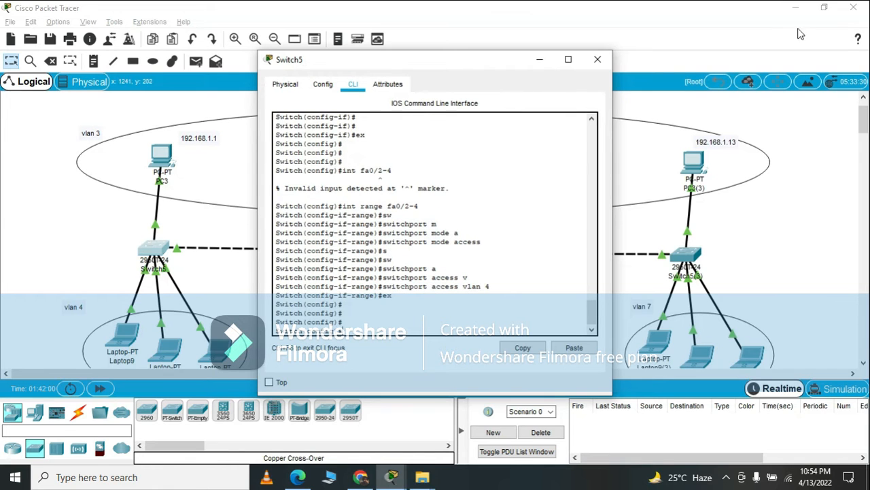
# Close Switch5, open Switch5(1)'s command line and enter global configuration mode with en and conf t.
pyautogui.click(598, 59)
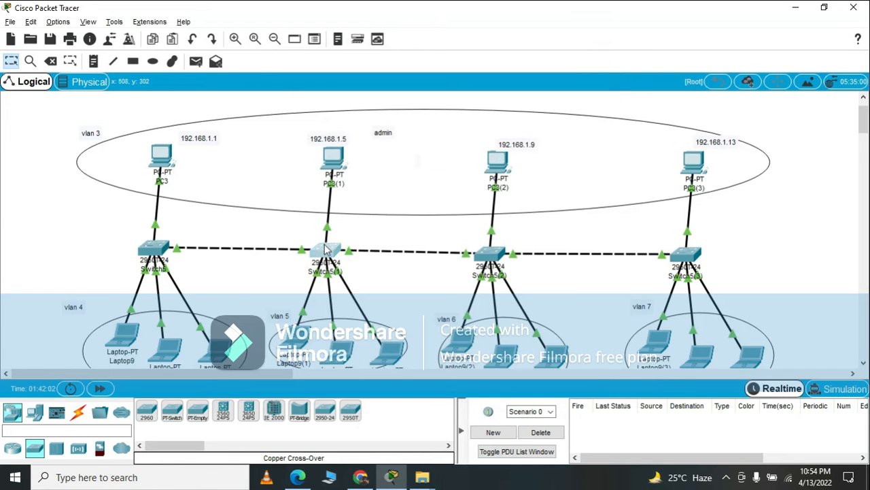
pyautogui.click(321, 249)
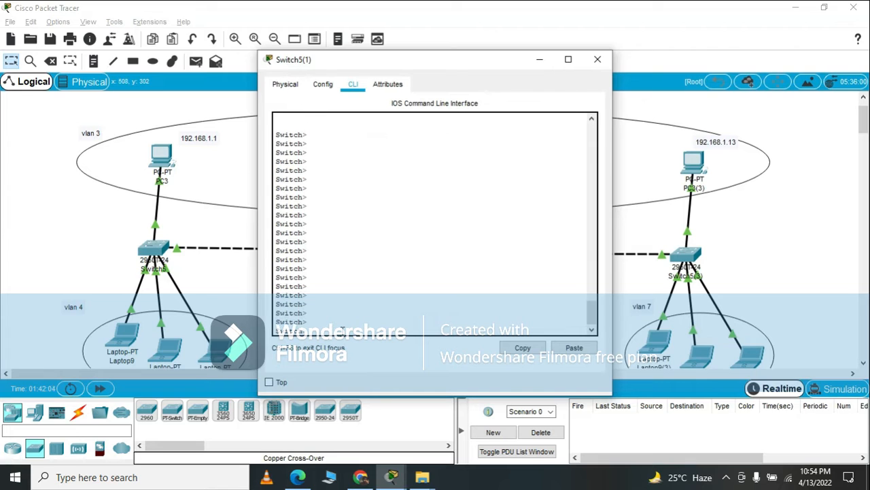
pyautogui.write('en')
pyautogui.press('Return')
pyautogui.press('Return')
pyautogui.write('conf t')
pyautogui.press('Return')
pyautogui.press('Return')
pyautogui.press('Return')
pyautogui.press('Return')
pyautogui.press('Return')
pyautogui.press('Return')
pyautogui.press('Return')
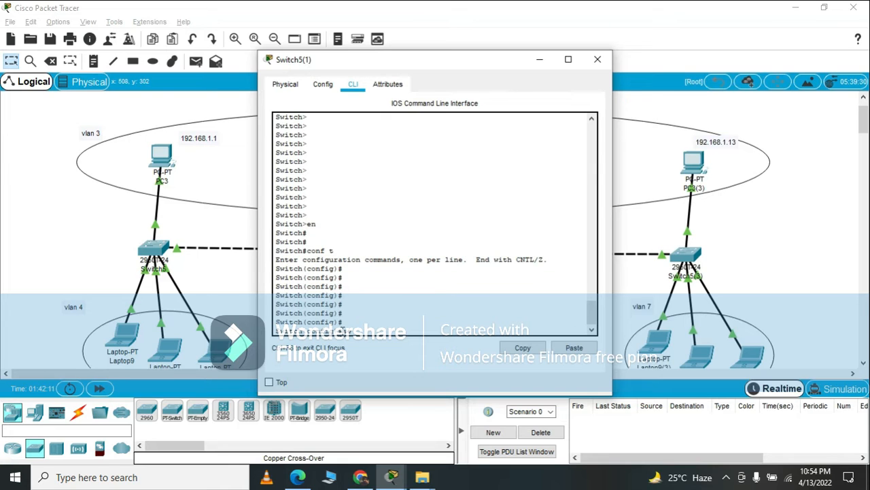
# Create VLAN 3 named admin on Switch5(1) and return to global configuration mode.
pyautogui.write('vlan 3')
pyautogui.press('Return')
pyautogui.write('name admin')
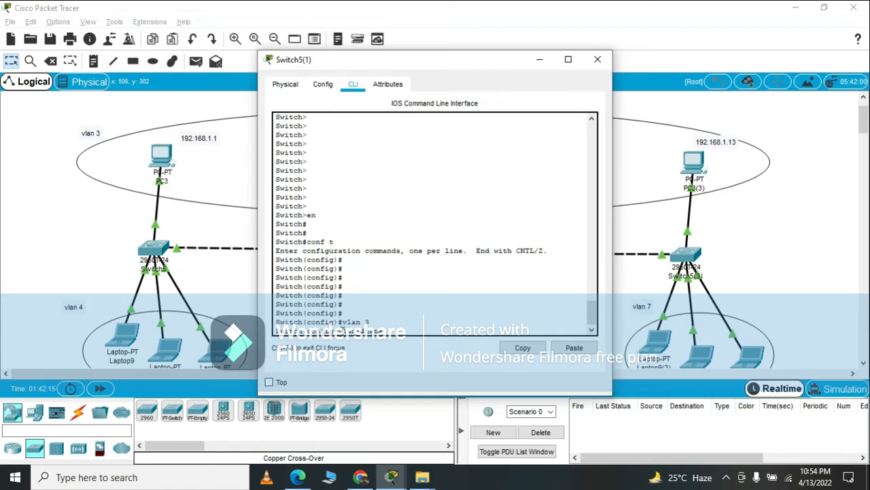
pyautogui.press('Return')
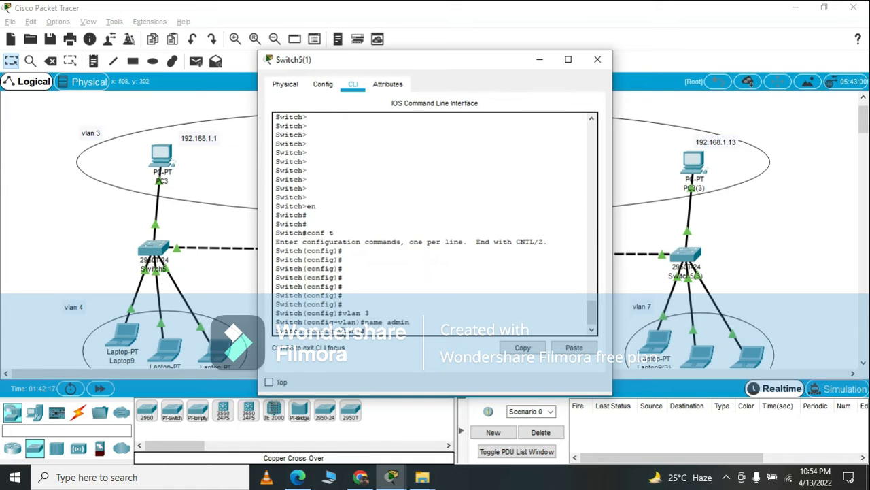
pyautogui.write('ex')
pyautogui.press('Return')
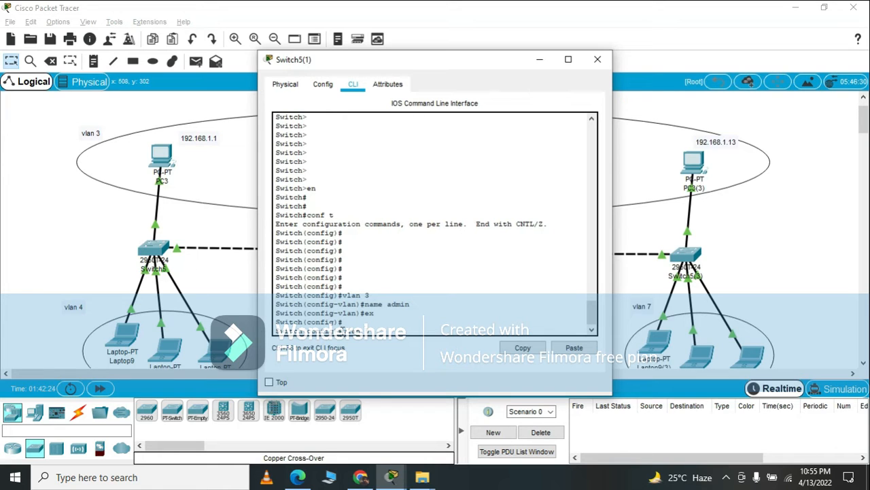
# Create VLAN 5 named e2 on Switch5(1) and return to global configuration mode.
pyautogui.press('Return')
pyautogui.write('name ')
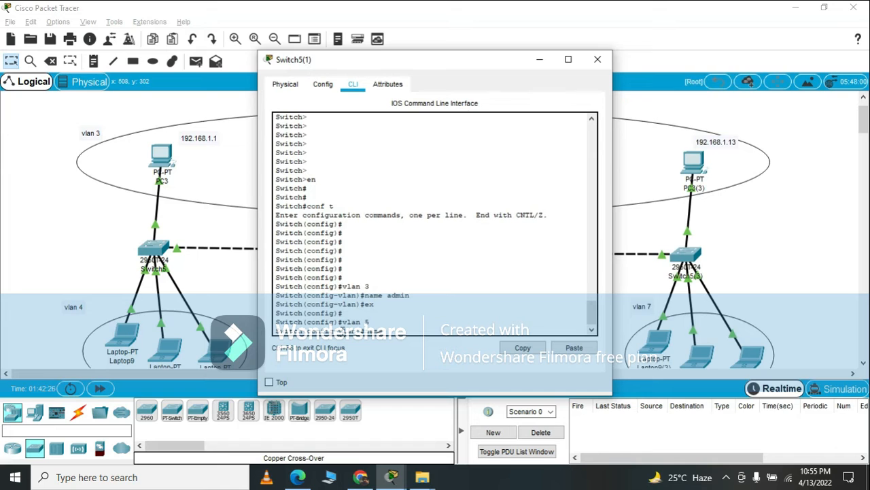
pyautogui.write('e2')
pyautogui.press('Return')
pyautogui.press('Return')
pyautogui.press('Return')
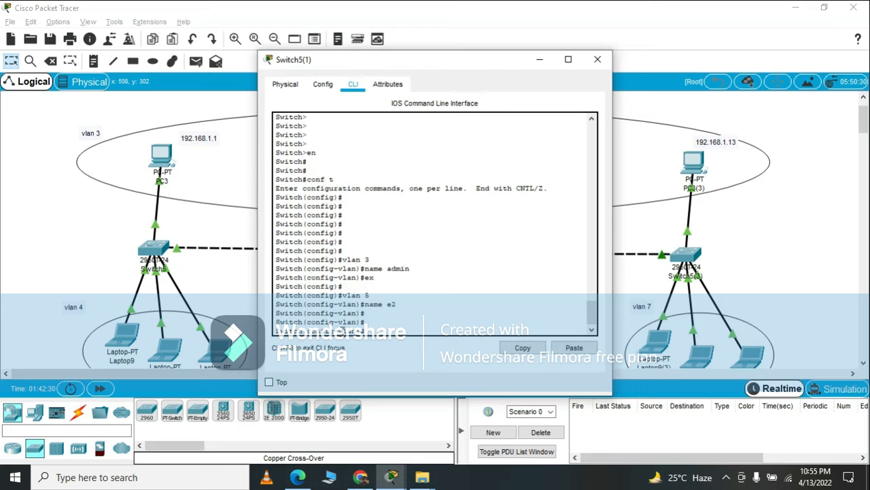
pyautogui.write('ex')
pyautogui.press('Return')
pyautogui.press('Return')
pyautogui.press('Return')
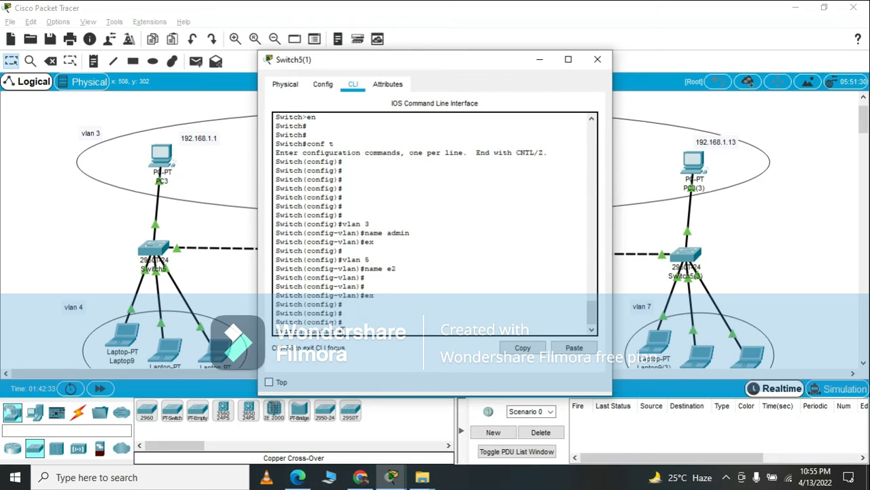
# Set interface fa 0/1 on Switch5(1) to access mode with switchport mode access.
pyautogui.write('int fa 0/1')
pyautogui.press('Return')
pyautogui.write('se')
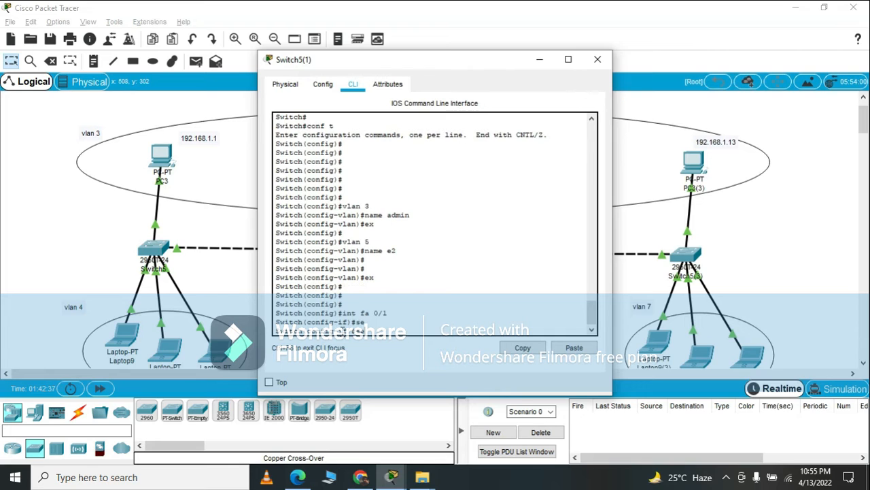
pyautogui.press('Tab')
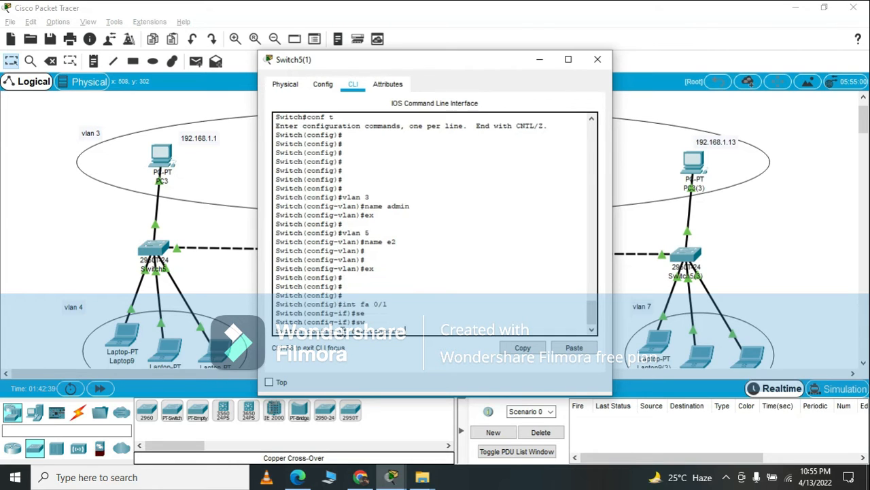
pyautogui.write('m')
pyautogui.press('Tab')
pyautogui.write('a')
# Assign Switch5(1)'s interface fa 0/1 to VLAN 3 with switchport access vlan 3.
pyautogui.press('Tab')
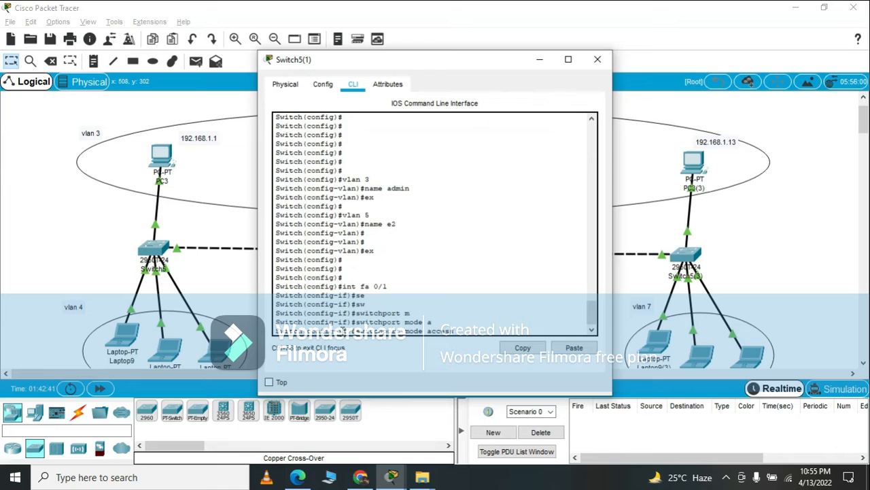
pyautogui.press('Return')
pyautogui.write('sw')
pyautogui.press('Tab')
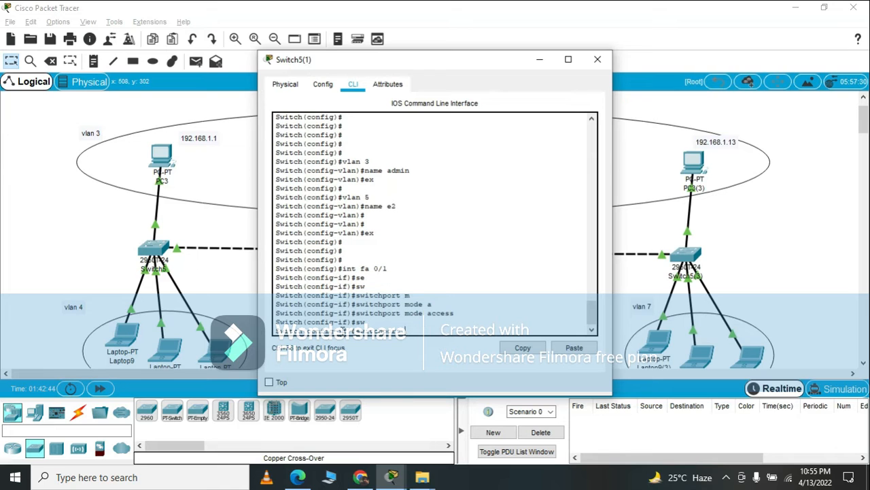
pyautogui.write('access')
pyautogui.press('Tab')
pyautogui.write('v')
pyautogui.press('Tab')
pyautogui.write('3')
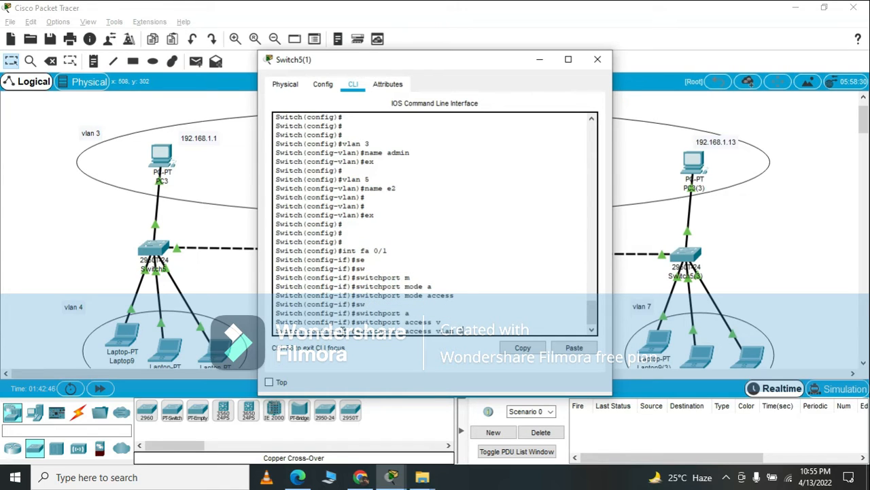
pyautogui.press('Return')
# Set sticky MAC learning on Switch5(1)'s fa 0/1 with switchport port-security mac-address sticky.
pyautogui.write('sw')
pyautogui.press('Tab')
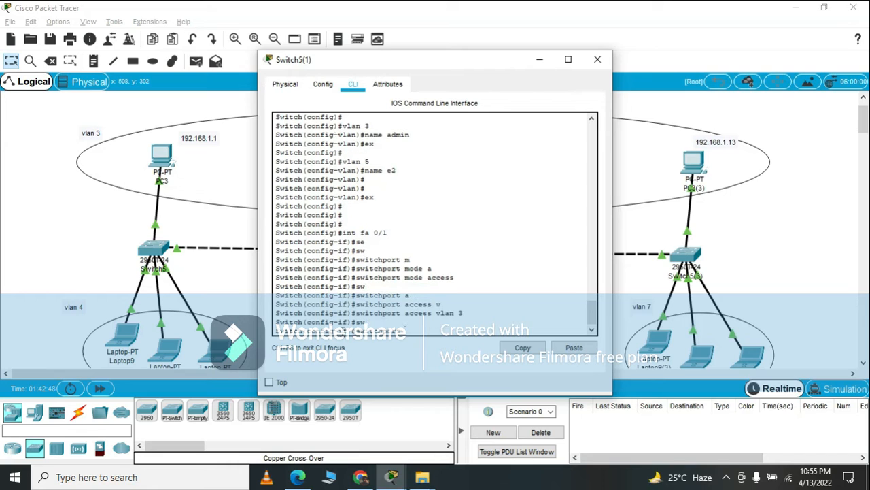
pyautogui.write('p')
pyautogui.press('Tab')
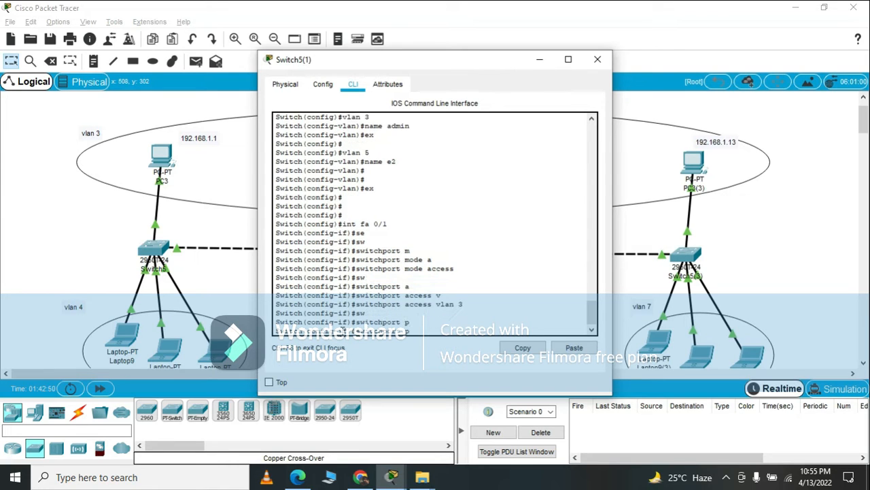
pyautogui.write('o')
pyautogui.press('Tab')
pyautogui.write('mac')
pyautogui.press('Tab')
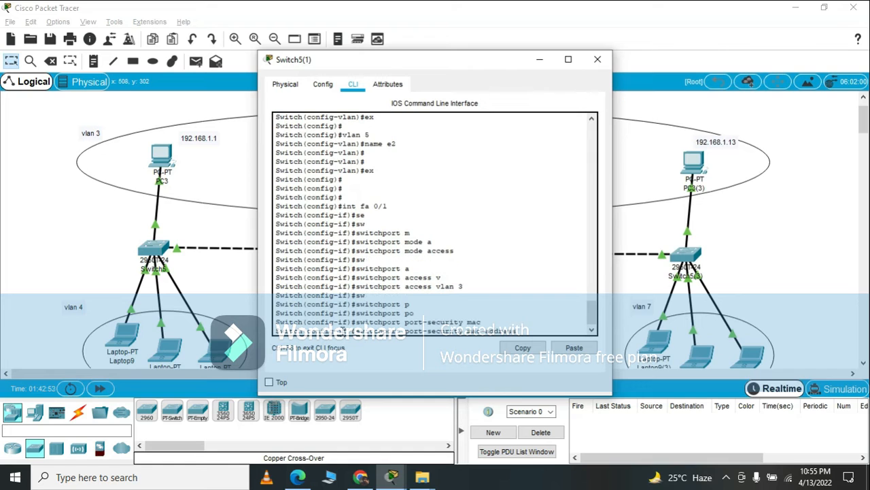
pyautogui.write('sticky')
pyautogui.press('Tab')
pyautogui.press('Return')
# Enable port security on Switch5(1)'s fa 0/1 with switchport port-security.
pyautogui.write('sw')
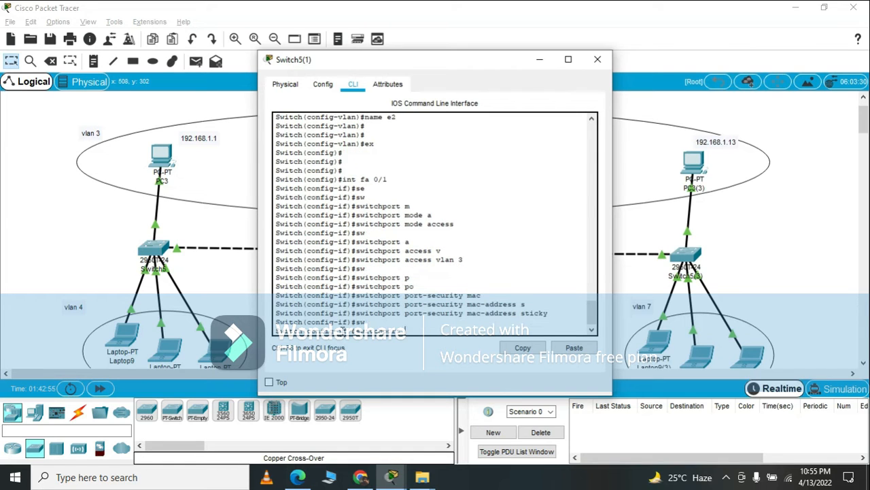
pyautogui.press('Tab')
pyautogui.write('p')
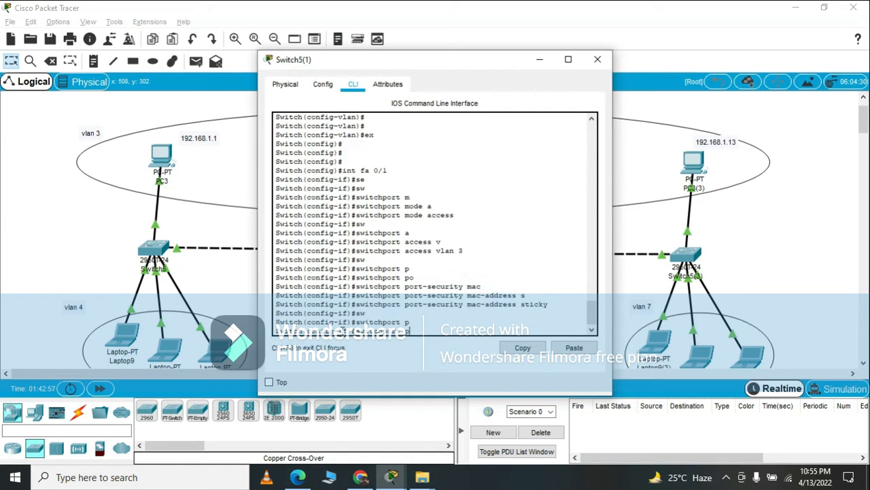
pyautogui.press('Tab')
pyautogui.press('Return')
# Set the port-security violation mode of Switch5(1)'s fa 0/1 to restrict and return to global configuration mode.
pyautogui.write('s')
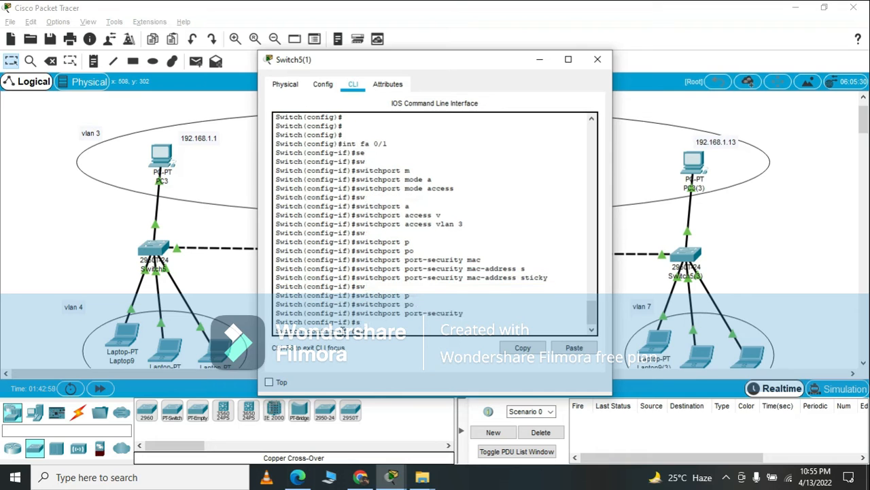
pyautogui.press('Tab')
pyautogui.write('w')
pyautogui.press('Up')
pyautogui.press('Up')
pyautogui.press('Down')
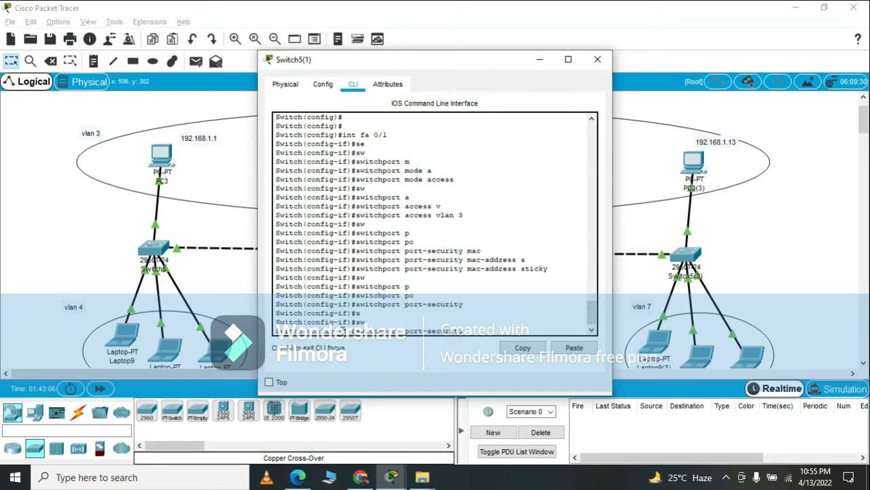
pyautogui.write('v')
pyautogui.press('Tab')
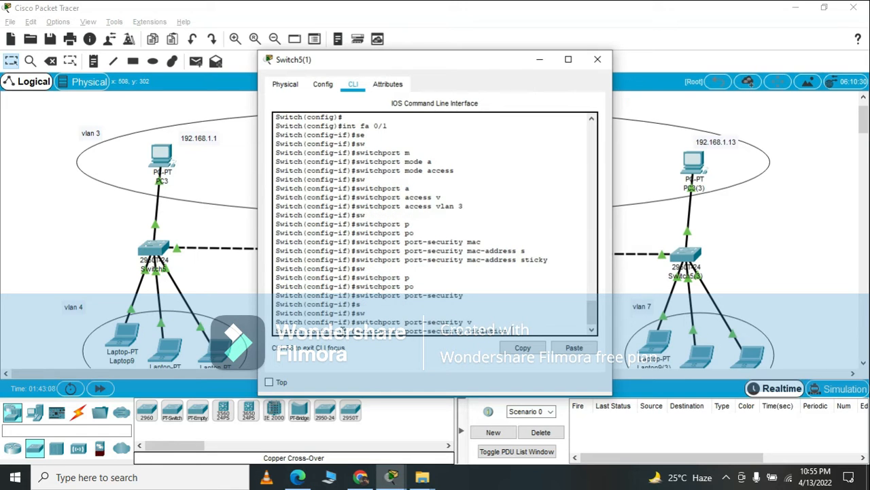
pyautogui.write('r')
pyautogui.press('Tab')
pyautogui.press('Return')
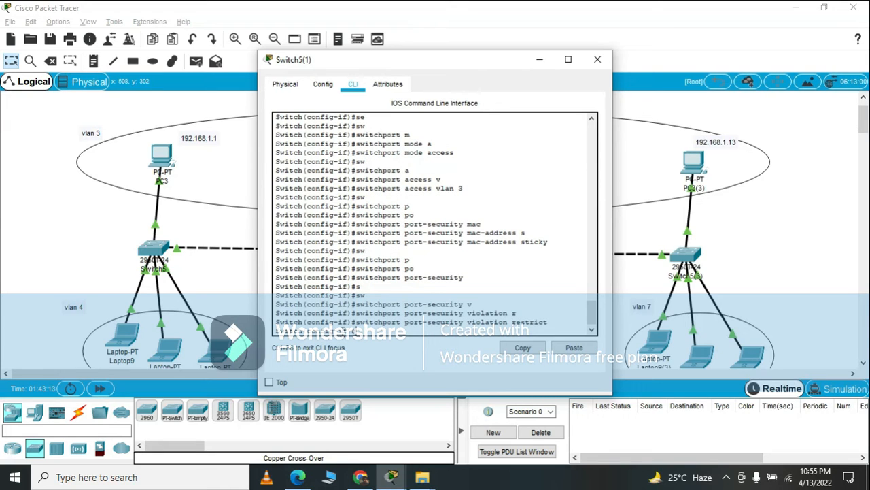
pyautogui.write('ex')
pyautogui.press('Return')
pyautogui.press('Return')
pyautogui.press('Return')
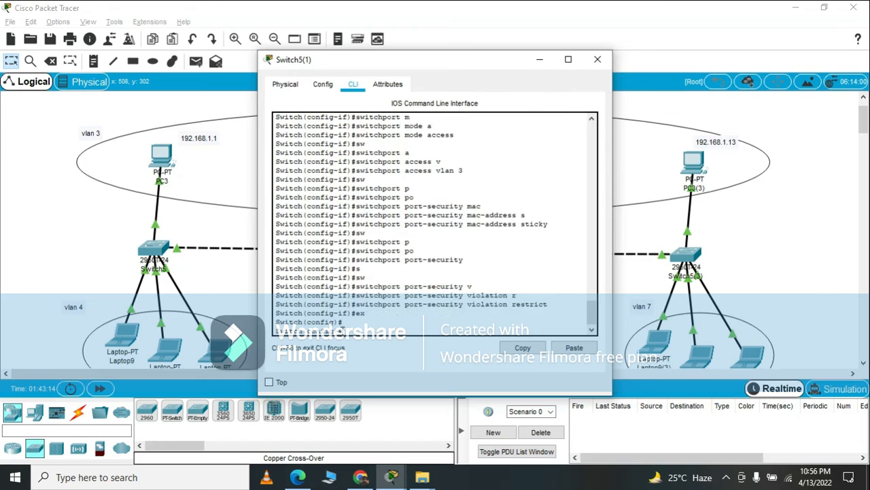
pyautogui.press('Return')
# Set the interface range fastEthernet 0/2-4 on Switch5(1) to access mode with switchport mode access.
pyautogui.write('int fa')
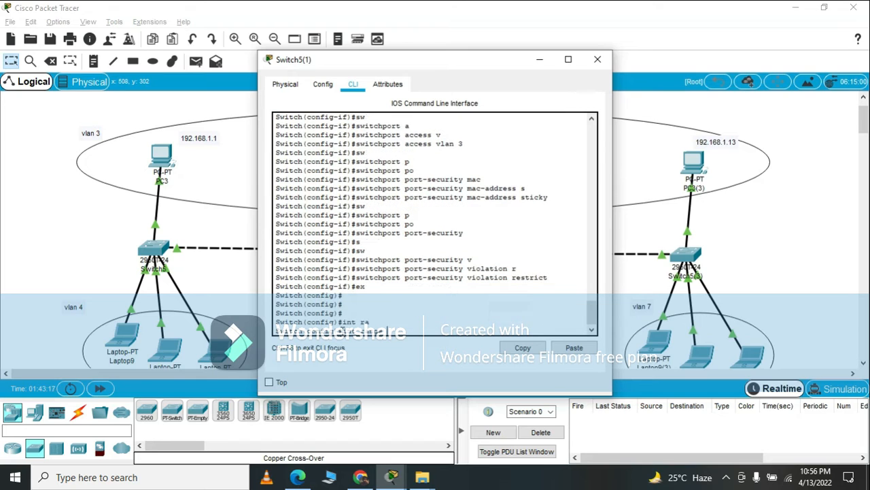
pyautogui.press('Tab')
pyautogui.write('0/2-4')
pyautogui.press('Return')
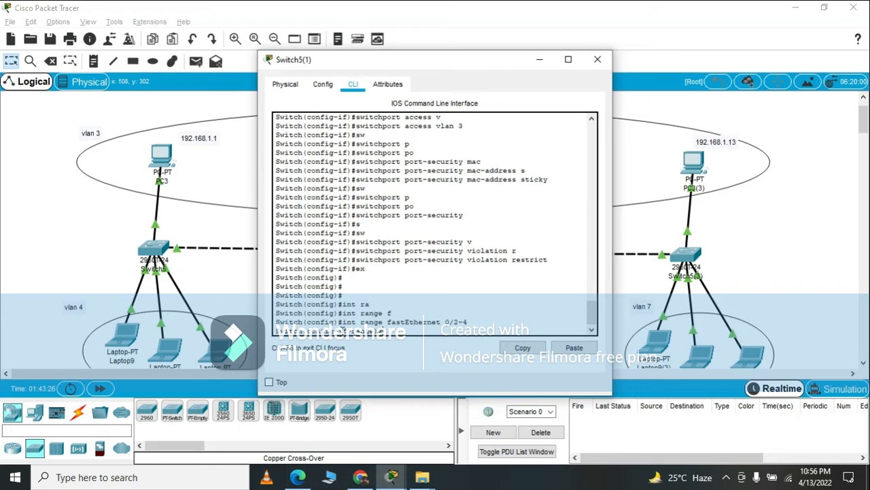
pyautogui.write('sw')
pyautogui.press('Tab')
pyautogui.write('m')
pyautogui.press('Tab')
pyautogui.write('a')
pyautogui.press('Tab')
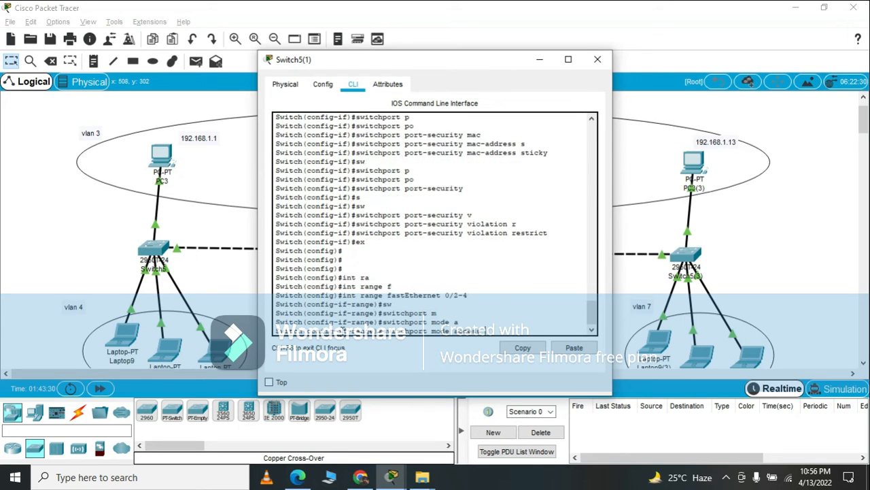
pyautogui.press('Return')
# Assign Switch5(1)'s range fastEthernet 0/2-4 to VLAN 5 with switchport access vlan 5 and return to global configuration mode.
pyautogui.write('sw')
pyautogui.press('Tab')
pyautogui.write('a')
pyautogui.press('Tab')
pyautogui.write('v')
pyautogui.press('Tab')
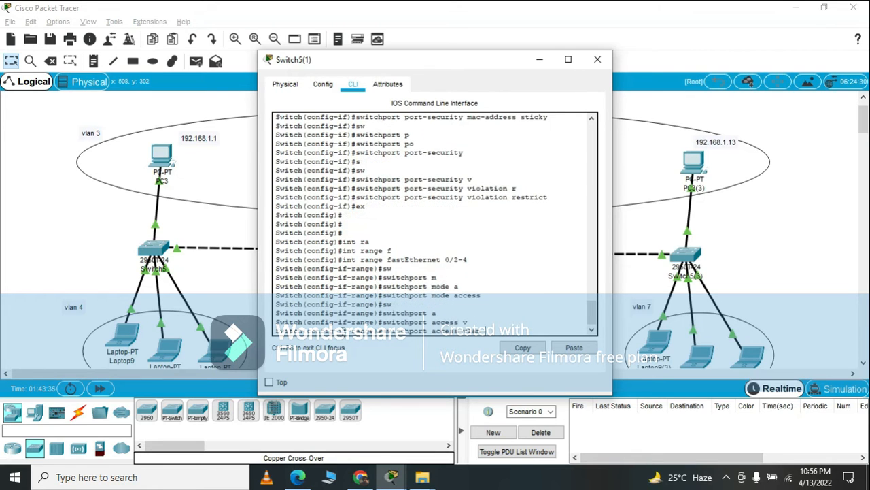
pyautogui.write('5')
pyautogui.press('Return')
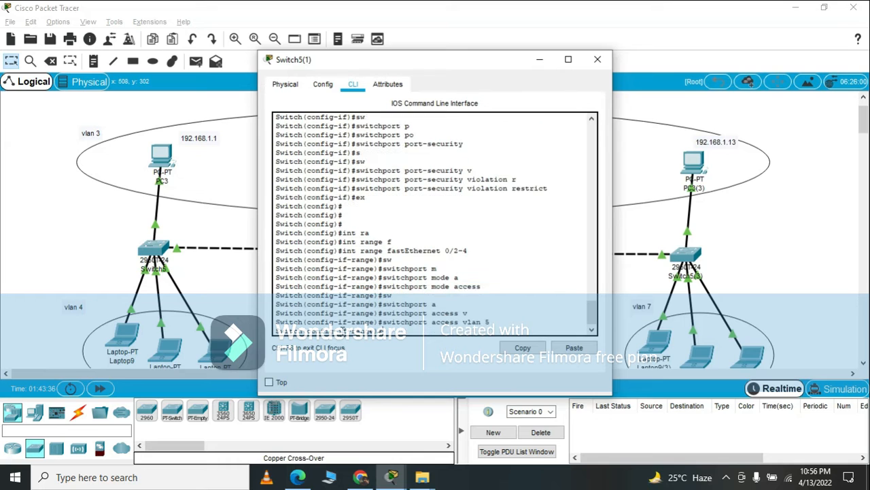
pyautogui.press('Return')
pyautogui.press('Return')
pyautogui.write('ex')
pyautogui.press('Return')
pyautogui.press('Return')
pyautogui.press('Return')
pyautogui.press('Return')
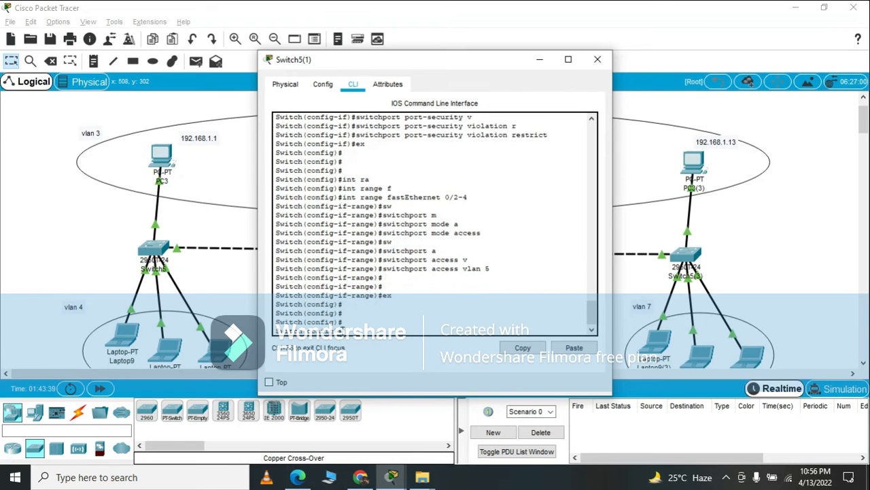
# Close Switch5(1), open Switch5(2)'s command line and enter global configuration mode with en and conf t.
pyautogui.click(598, 60)
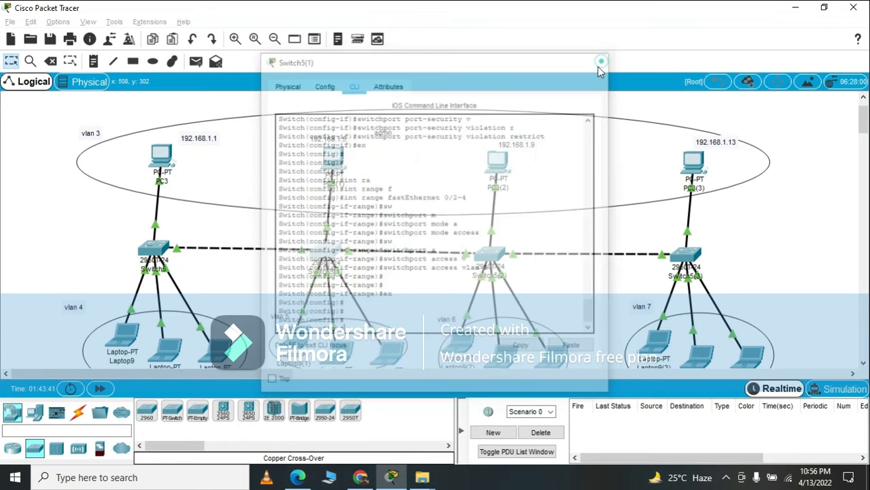
pyautogui.click(490, 254)
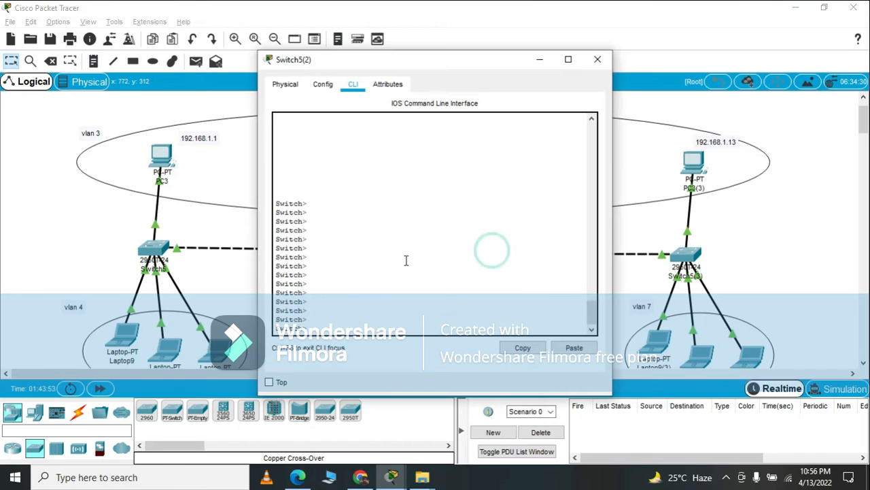
pyautogui.press('Return')
pyautogui.press('Return')
pyautogui.press('Return')
pyautogui.press('Return')
pyautogui.press('Return')
pyautogui.press('Return')
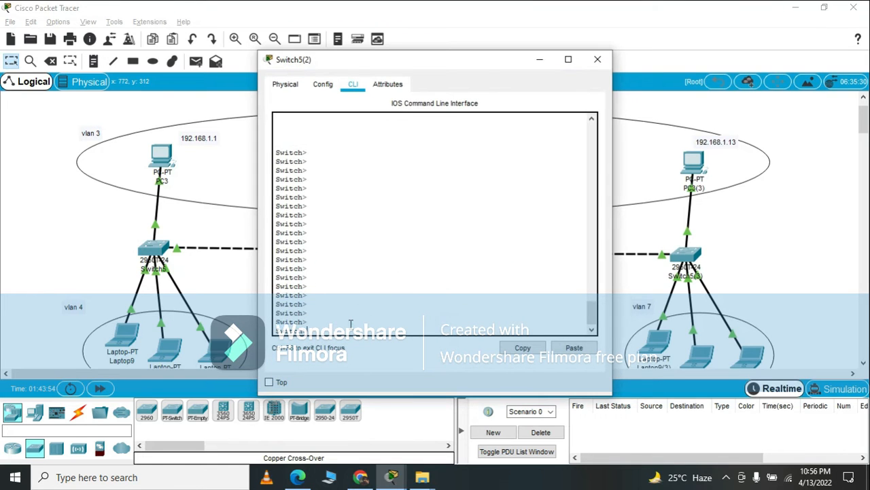
pyautogui.write('en')
pyautogui.press('Return')
pyautogui.press('Return')
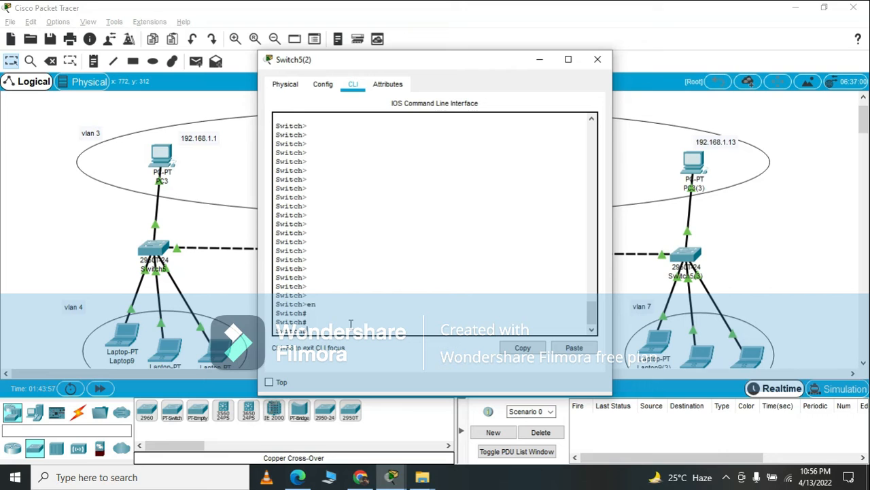
pyautogui.write('conf t')
pyautogui.press('Return')
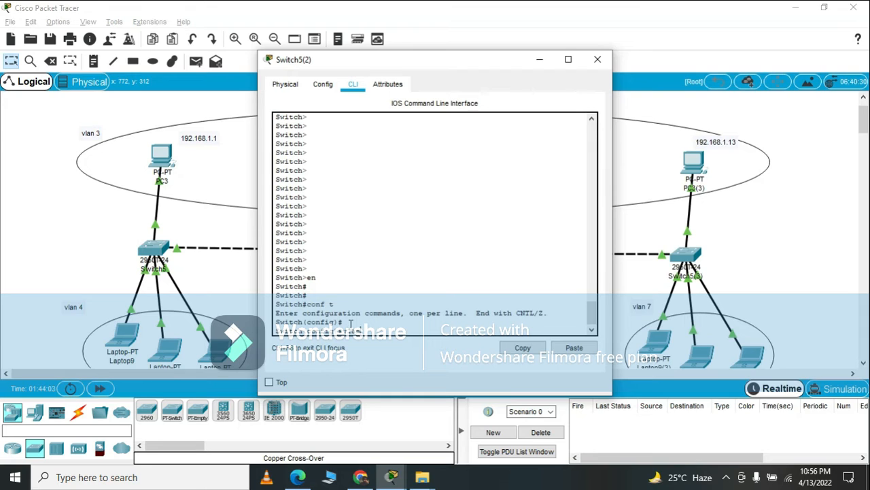
pyautogui.press('Return')
# Create VLAN 3 named admin on Switch5(2) and return to global configuration mode.
pyautogui.write('vlan 3')
pyautogui.write('name hod')
pyautogui.write('in')
pyautogui.press('Return')
pyautogui.press('Return')
pyautogui.press('Return')
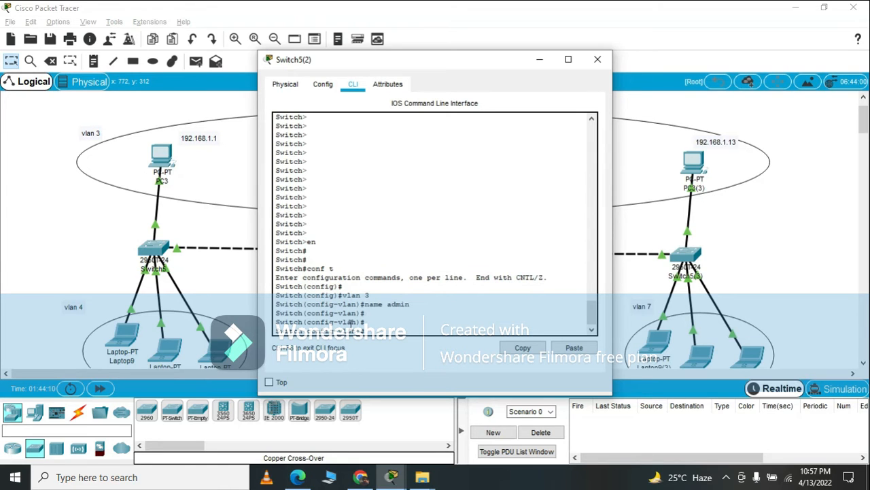
pyautogui.press('Return')
pyautogui.write('ex')
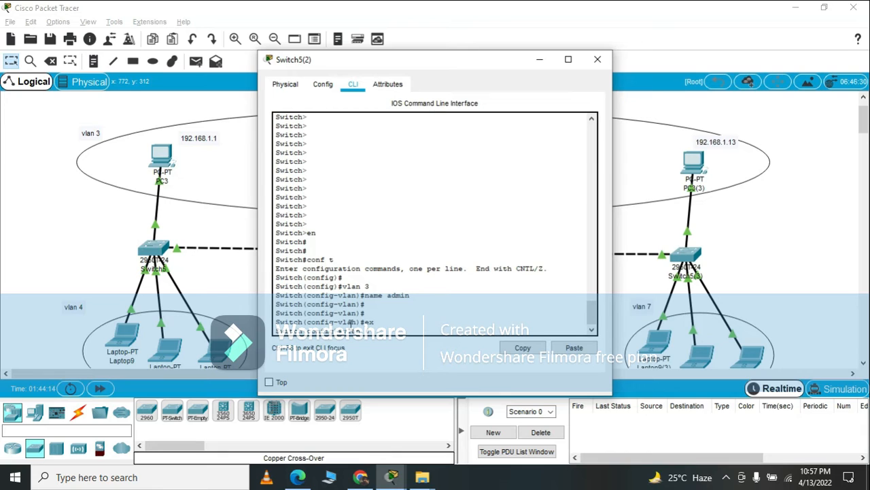
pyautogui.press('Return')
# Create VLAN 6 named e3 on Switch5(2) and return to global configuration mode.
pyautogui.write('vlan 6')
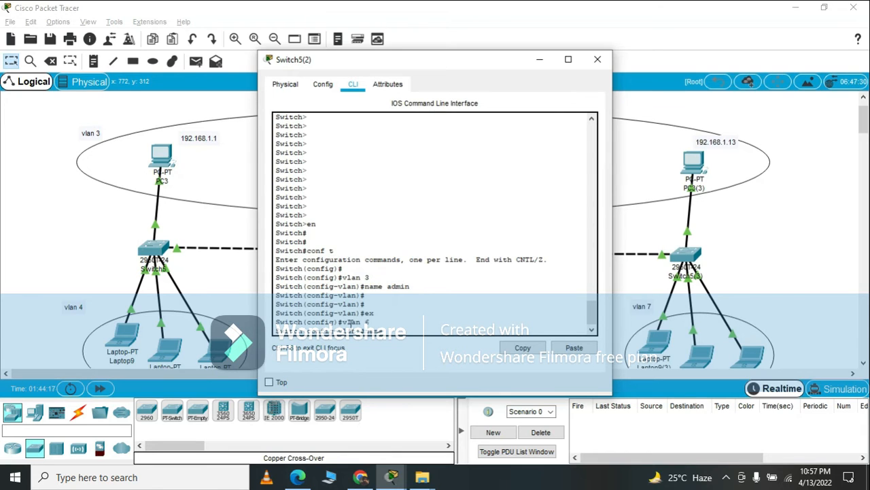
pyautogui.press('Return')
pyautogui.write('name e3')
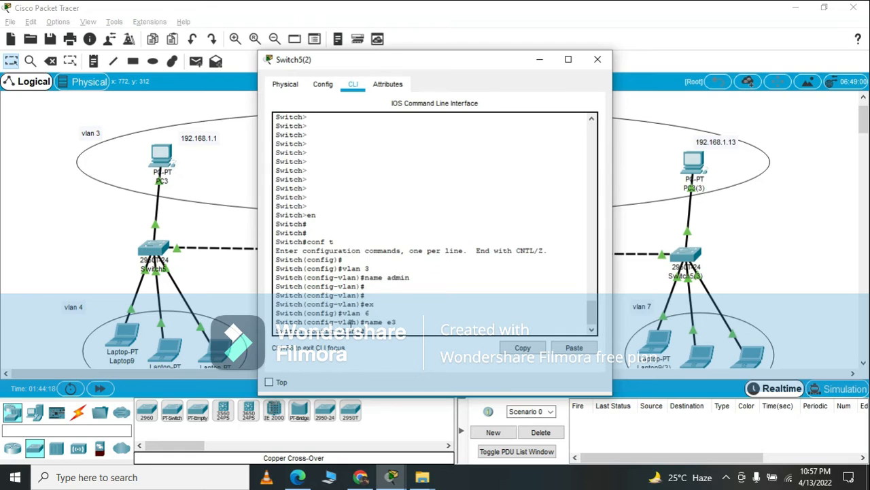
pyautogui.write('ex')
pyautogui.press('Return')
pyautogui.press('Return')
pyautogui.press('Return')
pyautogui.press('Return')
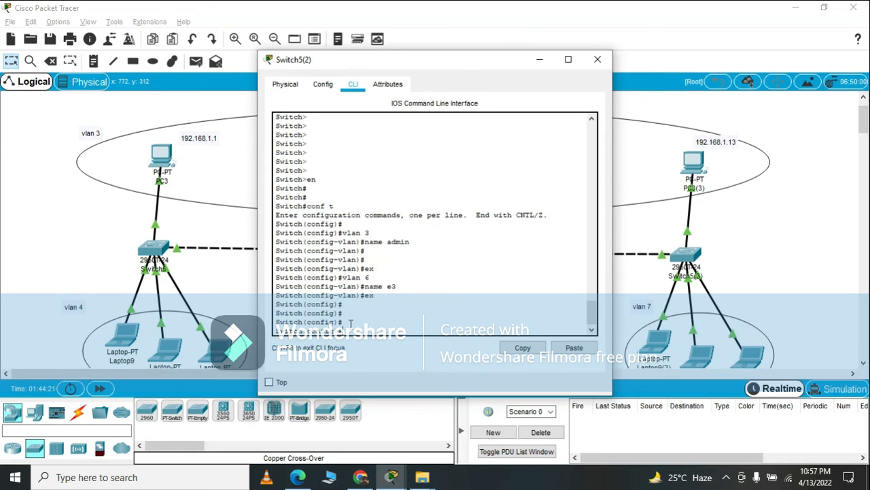
# Set interface fa0/1 on Switch5(2) to access mode with switchport mode access.
pyautogui.write('int fa0/1')
pyautogui.press('Return')
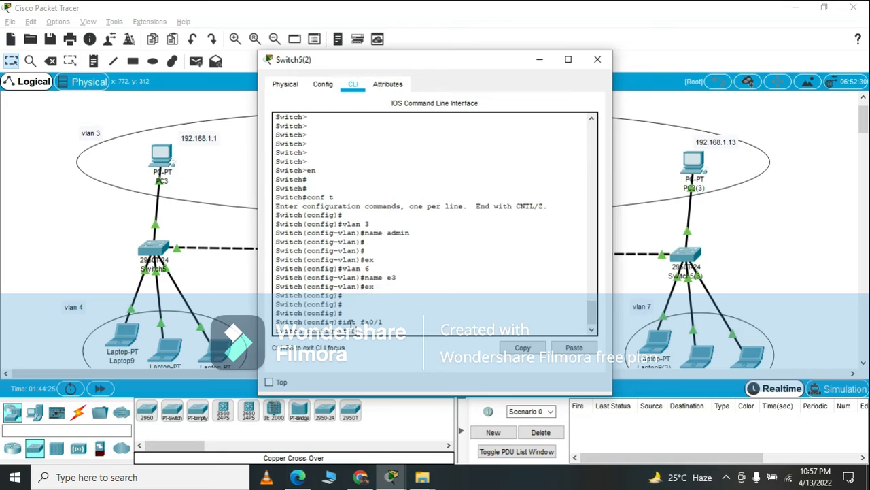
pyautogui.write('sw')
pyautogui.press('Tab')
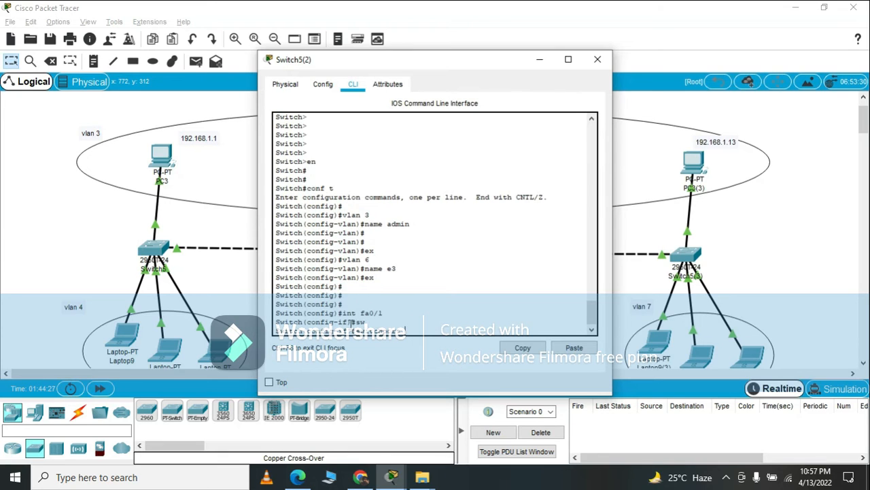
pyautogui.write('m')
pyautogui.press('Tab')
pyautogui.write('a')
pyautogui.press('Tab')
pyautogui.press('Return')
# Assign Switch5(2)'s interface fa0/1 to VLAN 3 with switchport access vlan 3.
pyautogui.write('sw')
pyautogui.press('Tab')
pyautogui.write('a')
pyautogui.press('Tab')
pyautogui.write('v')
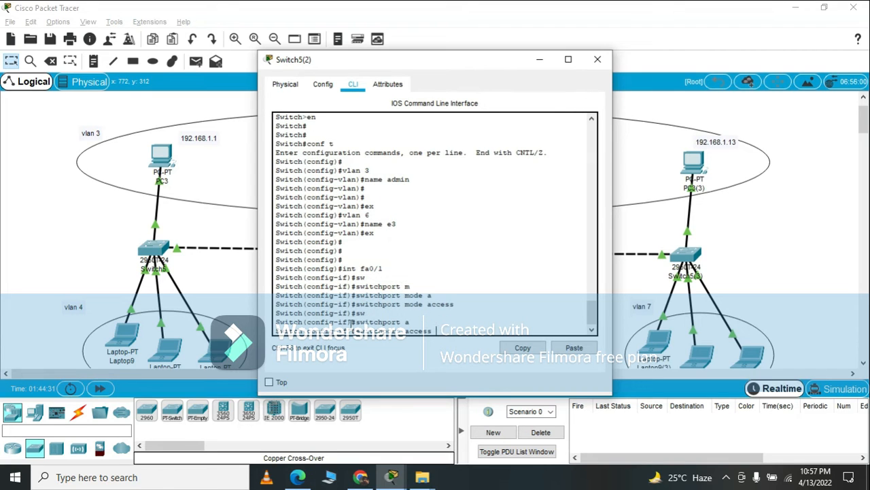
pyautogui.press('Tab')
pyautogui.write('3')
pyautogui.press('Return')
# Enable port security on Switch5(2)'s fa0/1 with switchport port-security.
pyautogui.write('sw')
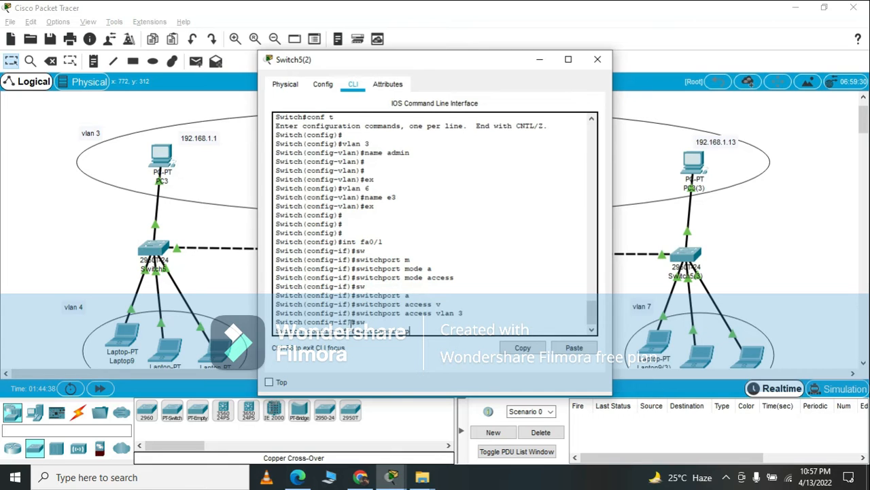
pyautogui.press('Tab')
pyautogui.write('o')
pyautogui.press('Tab')
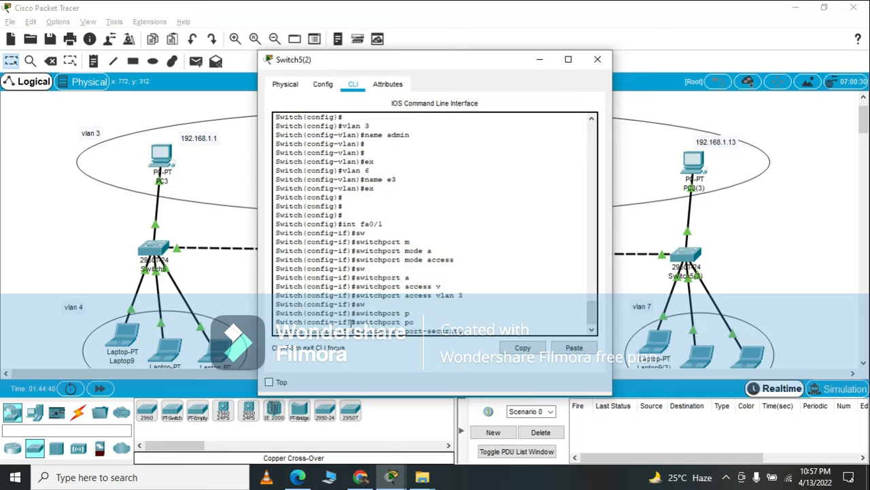
pyautogui.press('Return')
# Set sticky MAC learning on Switch5(2)'s fa0/1 with switchport port-security mac-address sticky.
pyautogui.write('sw')
pyautogui.press('Tab')
pyautogui.write('po')
pyautogui.press('Tab')
pyautogui.write('ma')
pyautogui.press('Tab')
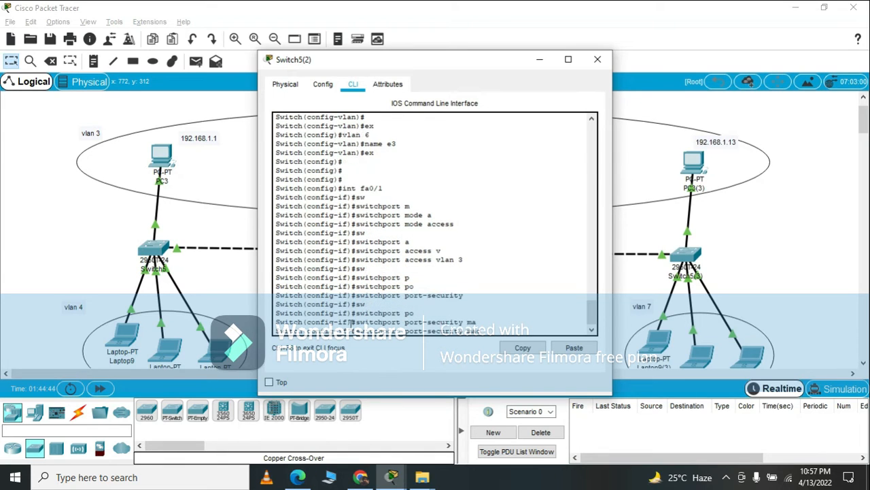
pyautogui.write('c')
pyautogui.press('Tab')
pyautogui.write('s')
pyautogui.press('Tab')
pyautogui.press('Return')
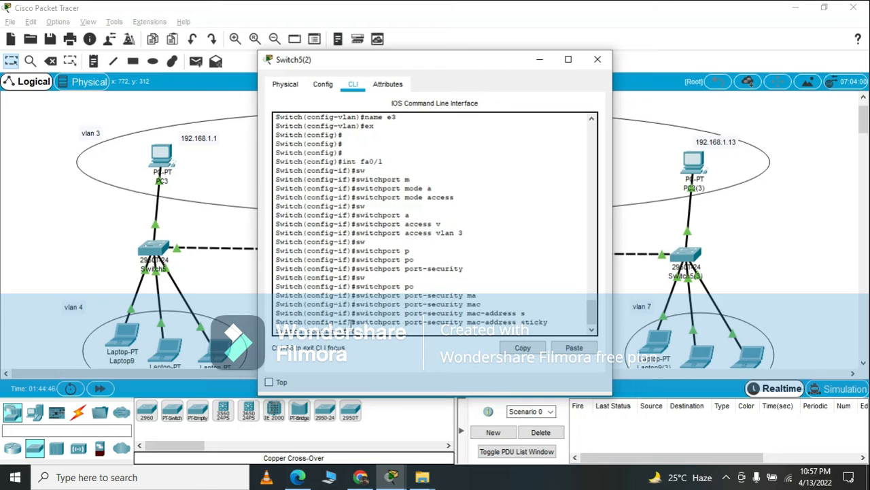
# Set the port-security violation mode on Switch5(2)'s fa0/1 to restrict with switchport port-security violation restrict, and exit interface configuration.
pyautogui.press('Up')
pyautogui.press('BackSpace')
pyautogui.press('BackSpace')
pyautogui.press('BackSpace')
pyautogui.press('Up')
pyautogui.press('Up')
pyautogui.press('Down')
pyautogui.write('v')
pyautogui.press('Tab')
pyautogui.write('r')
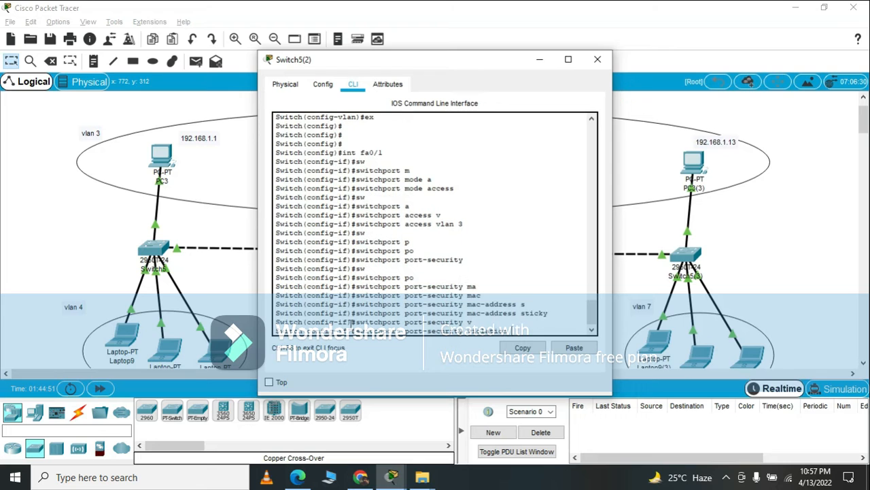
pyautogui.press('Tab')
pyautogui.press('Return')
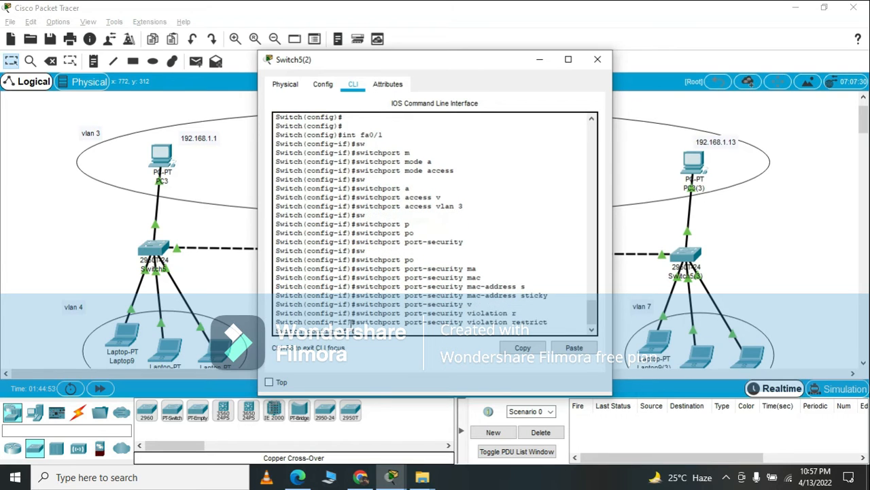
pyautogui.write('ex')
pyautogui.press('Return')
pyautogui.press('Return')
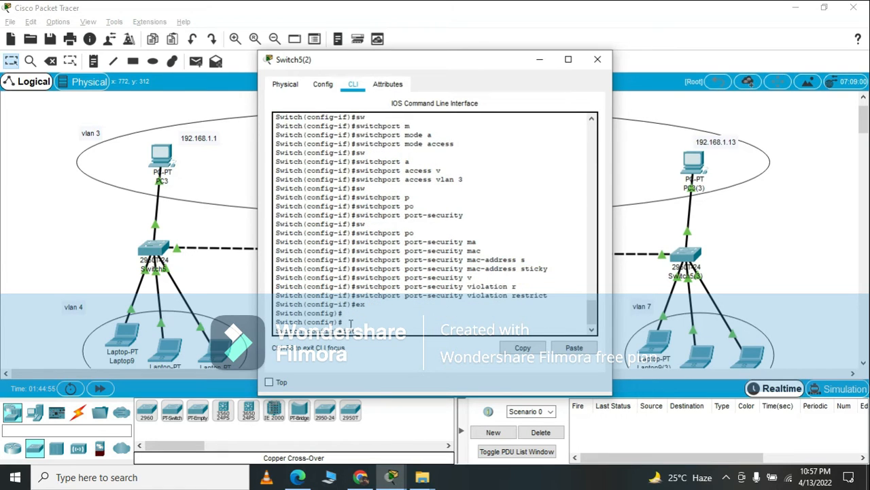
# Select Switch5(2)'s interface range fa0/2-4 and set it to access mode with switchport mode access.
pyautogui.press('Return')
pyautogui.write('int fafa 0/')
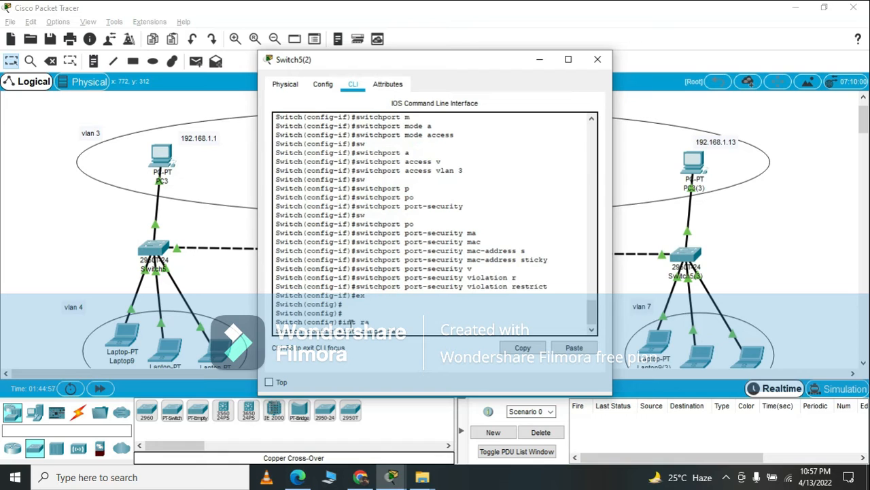
pyautogui.write('2-4')
pyautogui.press('Return')
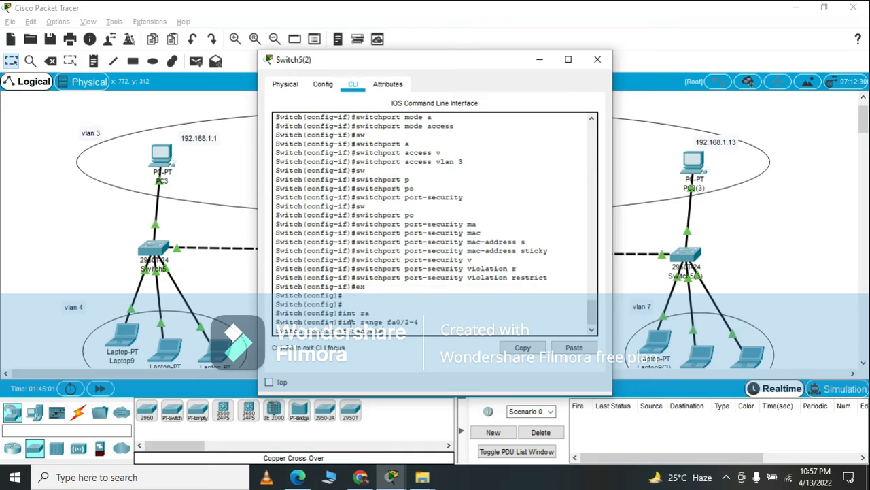
pyautogui.write('sw')
pyautogui.press('Tab')
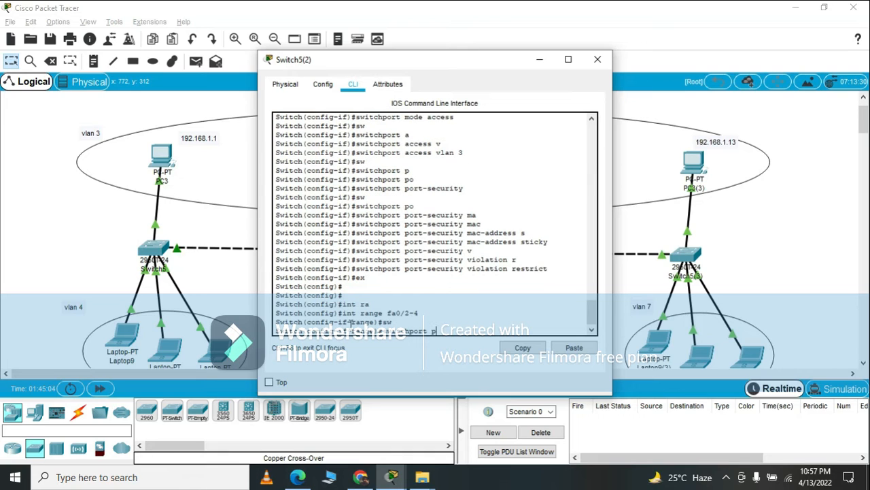
pyautogui.write('m')
pyautogui.press('Tab')
pyautogui.write('a')
pyautogui.press('Tab')
pyautogui.press('Return')
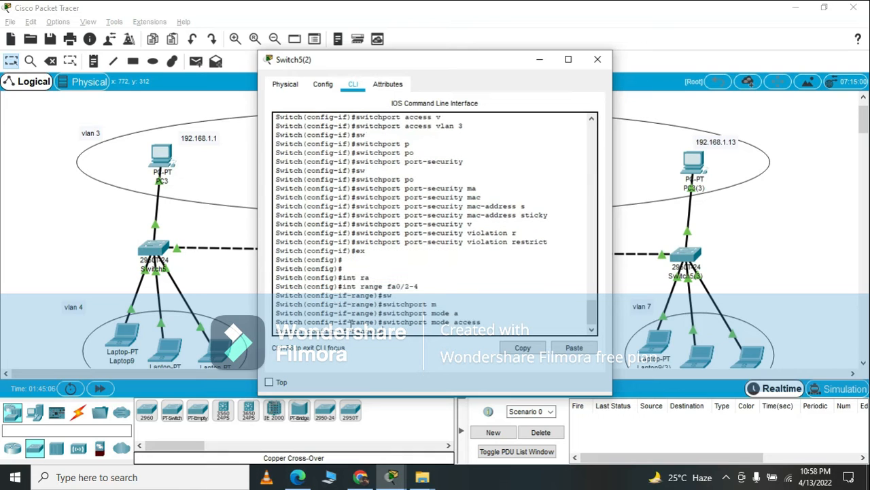
# Assign Switch5(2)'s ports fa0/2-4 to VLAN 6 with switchport access vlan 6, exit the range and close the switch window.
pyautogui.press('Return')
pyautogui.write('s')
pyautogui.press('Tab')
pyautogui.write('w')
pyautogui.press('Tab')
pyautogui.write('a')
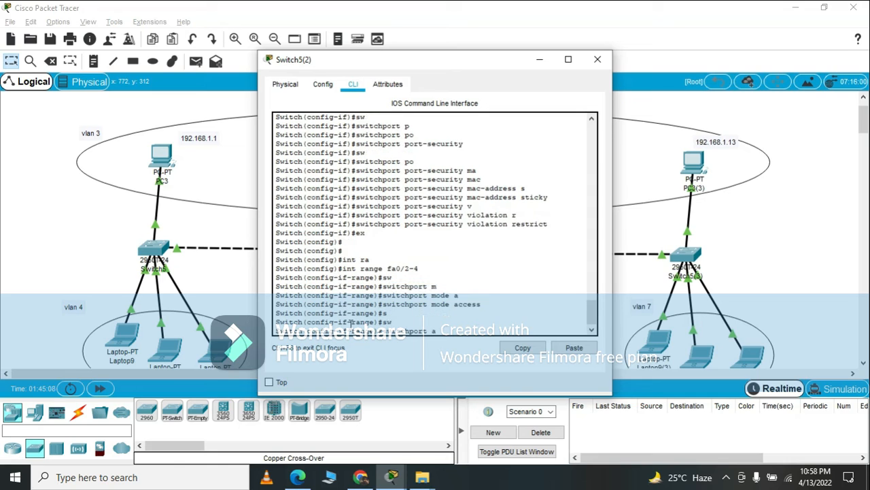
pyautogui.press('Tab')
pyautogui.write('v')
pyautogui.press('Tab')
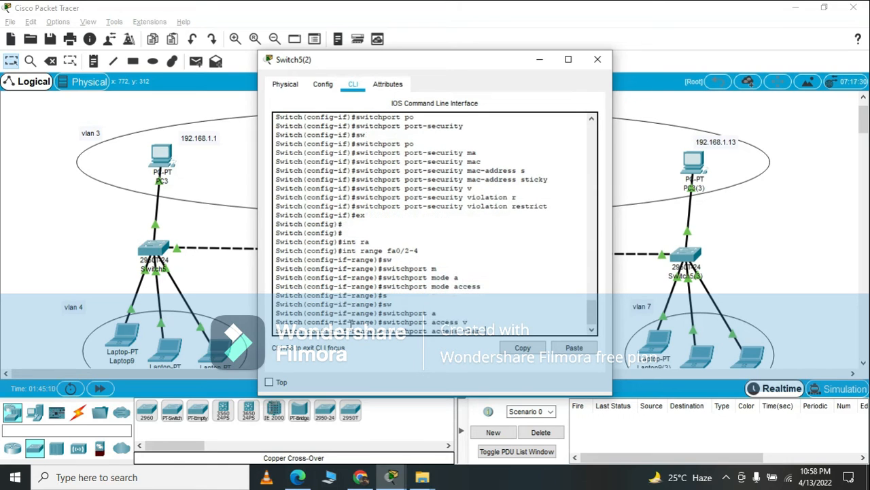
pyautogui.write('6')
pyautogui.press('Return')
pyautogui.write('ex')
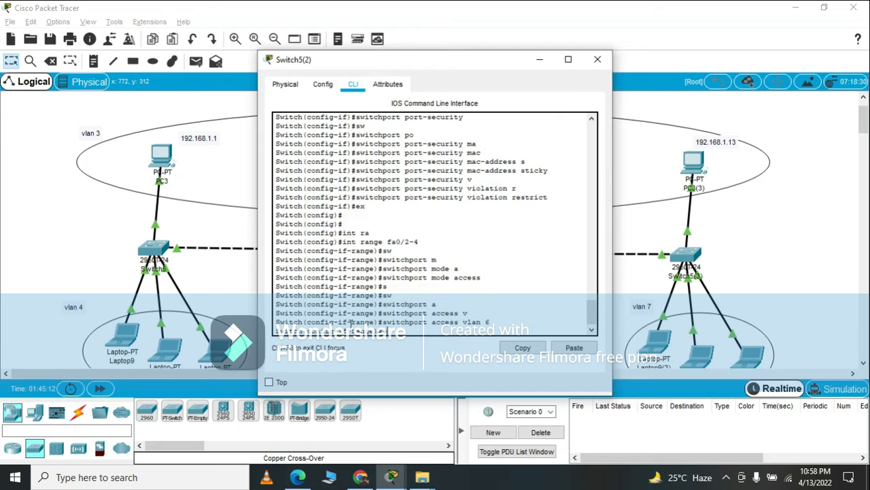
pyautogui.press('Return')
pyautogui.press('Return')
pyautogui.press('Return')
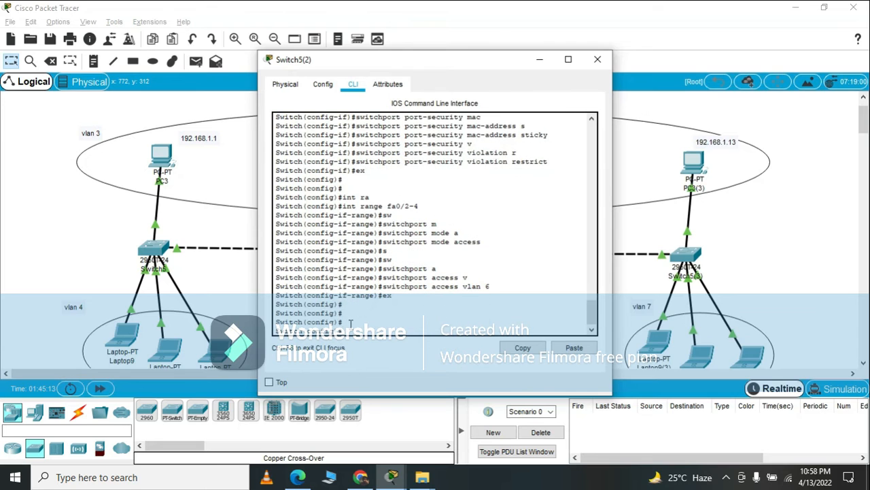
pyautogui.click(597, 60)
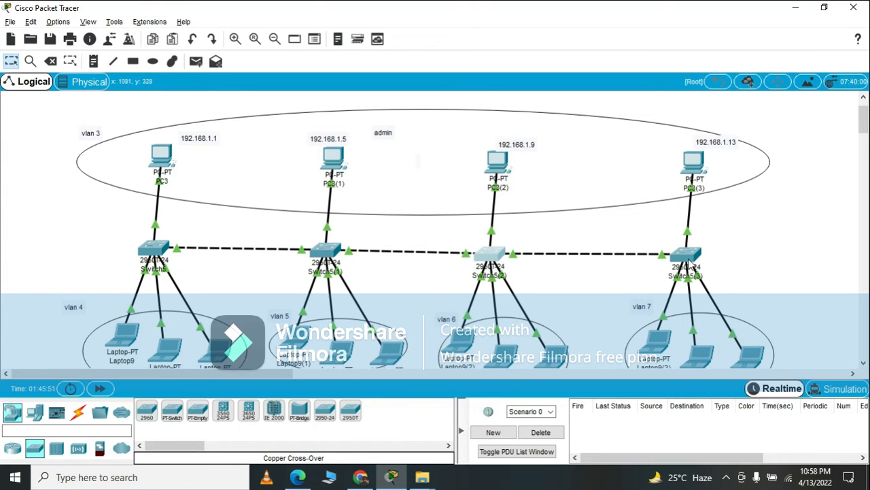
# Open the command line of Switch5(3) and enter global configuration mode with en and conf t.
pyautogui.click(688, 256)
pyautogui.click(384, 310)
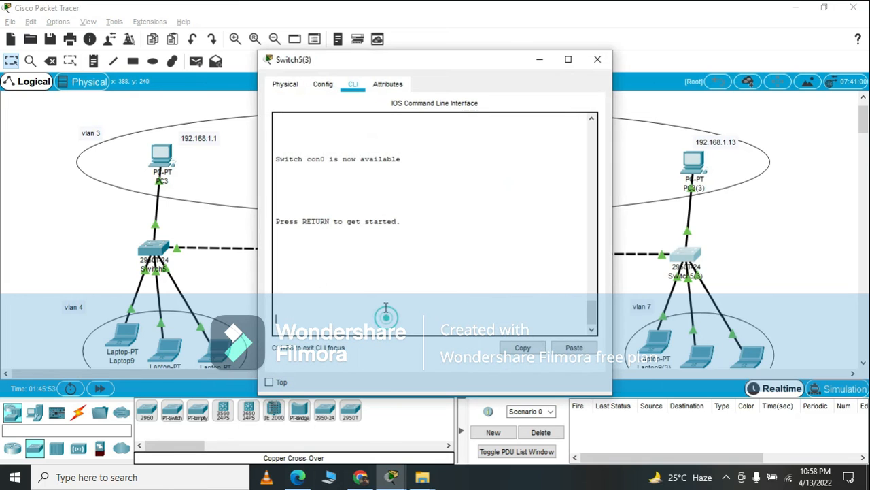
pyautogui.press('Return')
pyautogui.press('Return')
pyautogui.press('Return')
pyautogui.press('Return')
pyautogui.press('Return')
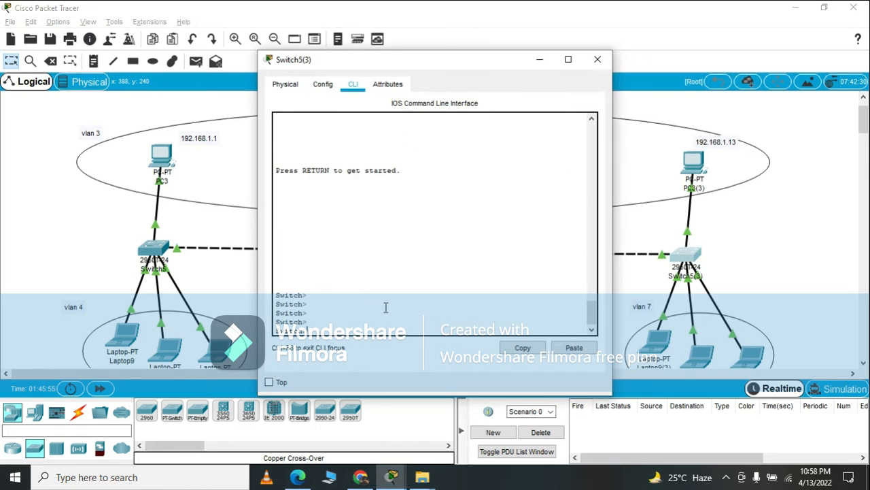
pyautogui.write('en')
pyautogui.press('Return')
pyautogui.press('Return')
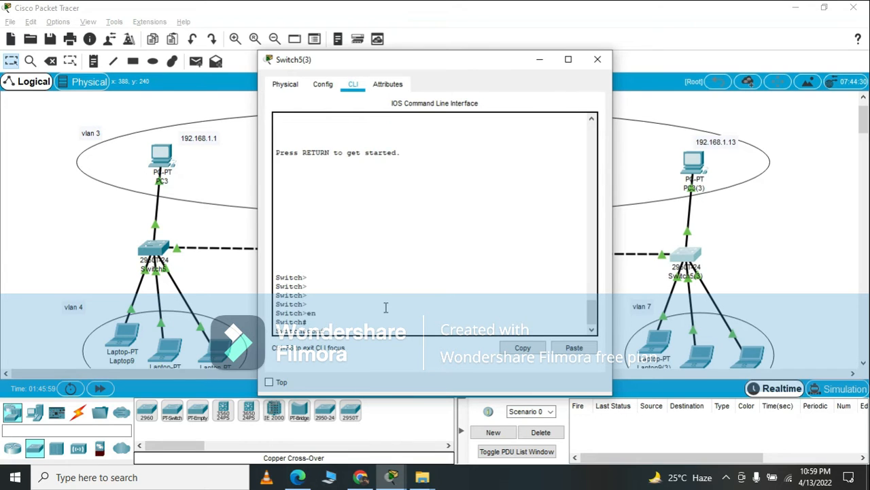
pyautogui.write('conf t')
pyautogui.press('Return')
# Try to create the admin VLAN on Switch5(3) with vlan3 and name admin.
pyautogui.press('Return')
pyautogui.write('vlan3')
pyautogui.press('Return')
pyautogui.write('name vlan3')
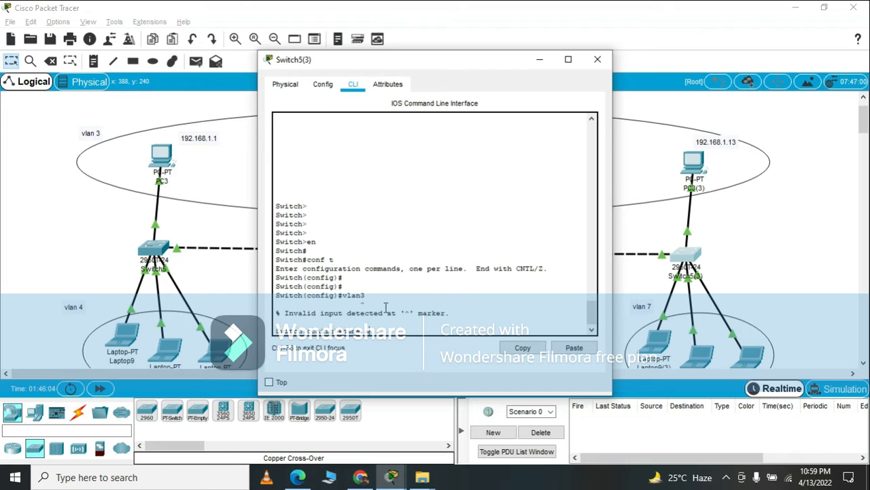
pyautogui.press('Return')
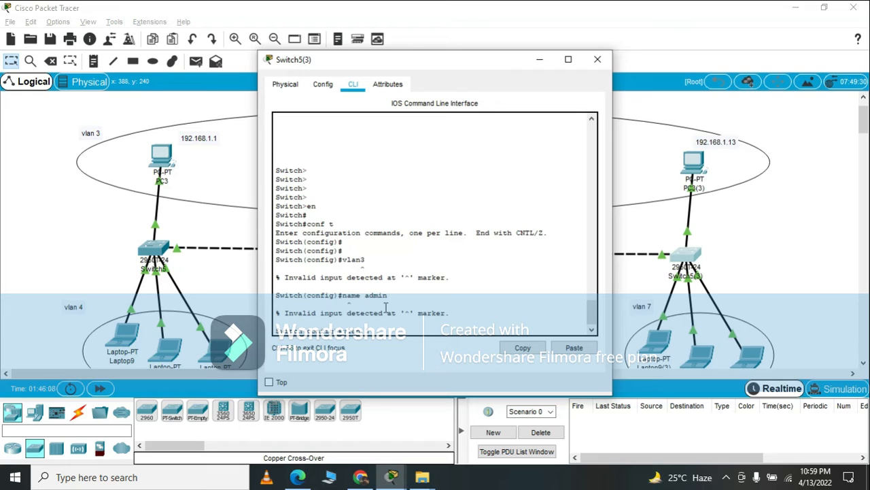
# Create VLAN 3 on Switch5(3) with vlan 3, name it admin and exit VLAN configuration.
pyautogui.press('Return')
pyautogui.write('name admin')
pyautogui.press('Return')
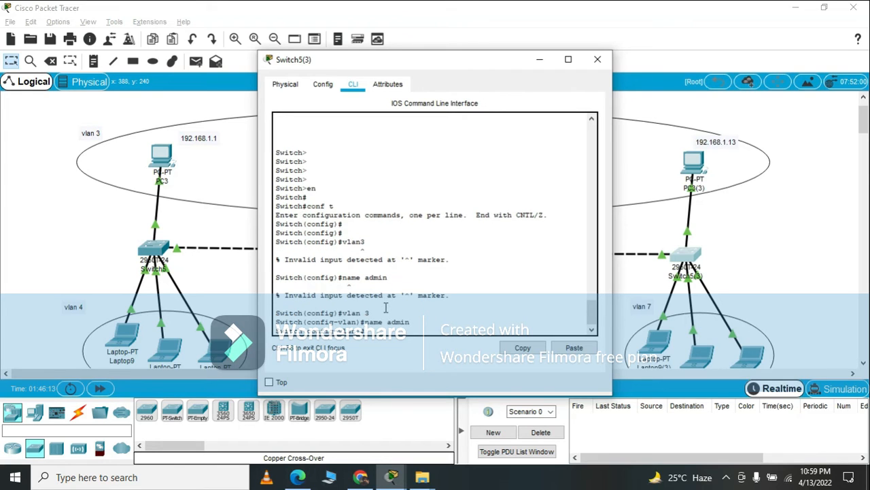
pyautogui.write('ex')
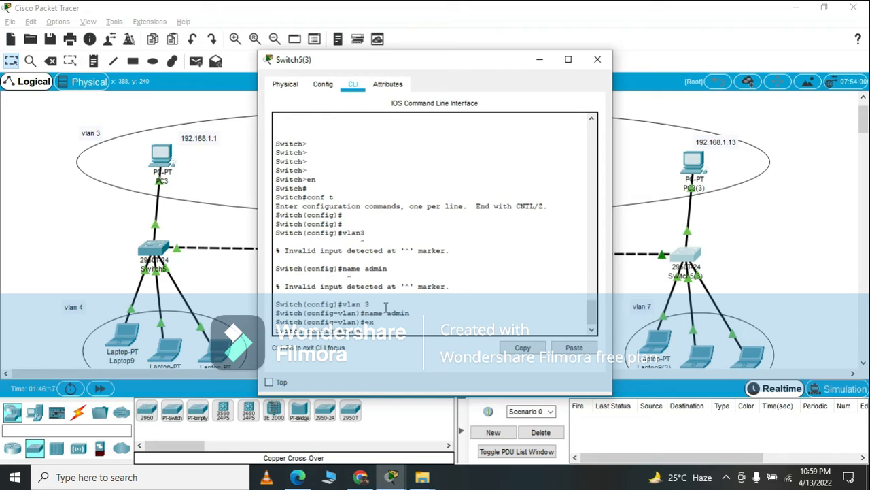
pyautogui.write('7')
# Create VLAN 7 on Switch5(3), name it e4 and exit VLAN configuration.
pyautogui.press('Return')
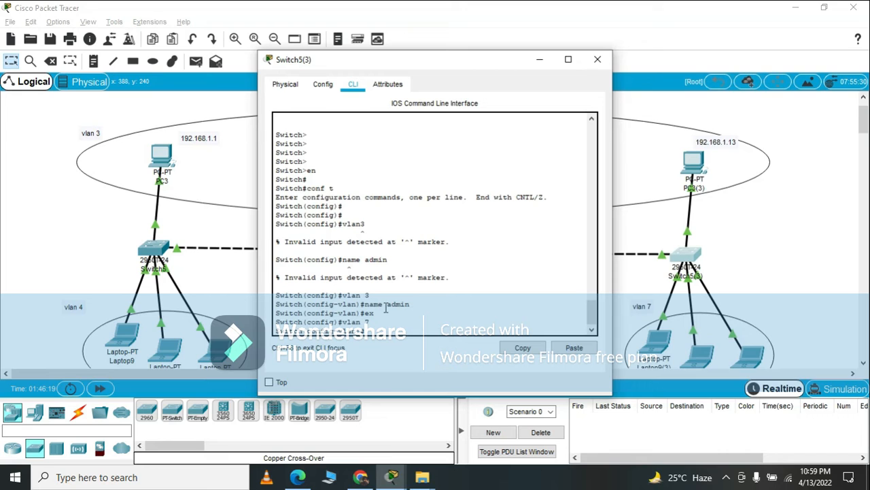
pyautogui.write('name e4')
pyautogui.press('Return')
pyautogui.press('Return')
pyautogui.write('ex')
pyautogui.press('Return')
pyautogui.press('Return')
pyautogui.press('Return')
pyautogui.press('Return')
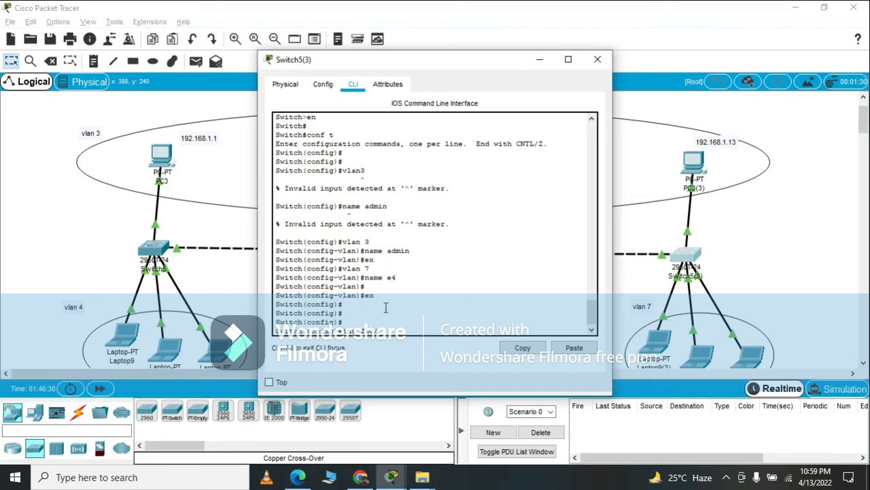
# Select interface fa0/1 on Switch5(3) and set it to access mode with switchport mode access.
pyautogui.write('int fa0/1')
pyautogui.press('Return')
pyautogui.write('sw')
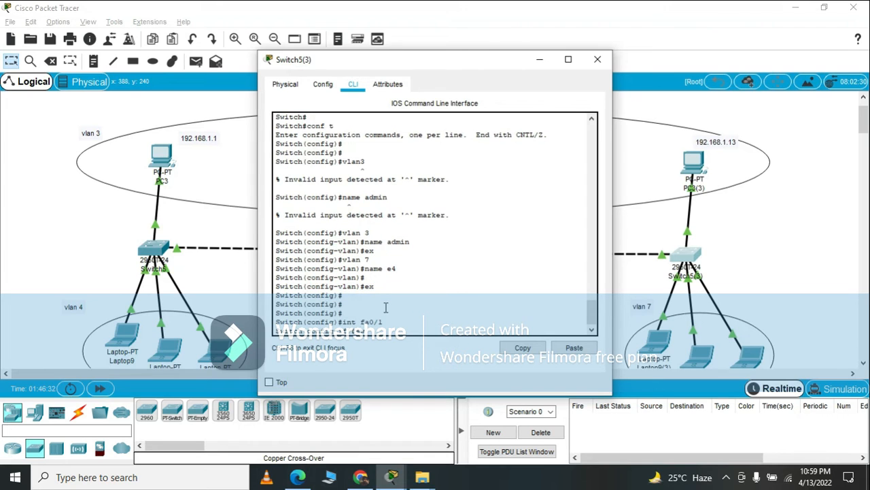
pyautogui.press('Tab')
pyautogui.write('m')
pyautogui.press('Tab')
pyautogui.write('a')
pyautogui.press('Tab')
pyautogui.press('Return')
# Assign Switch5(3)'s interface fa0/1 to VLAN 3 with switchport access vlan 3.
pyautogui.write('sw')
pyautogui.press('Tab')
pyautogui.write('a')
pyautogui.press('Tab')
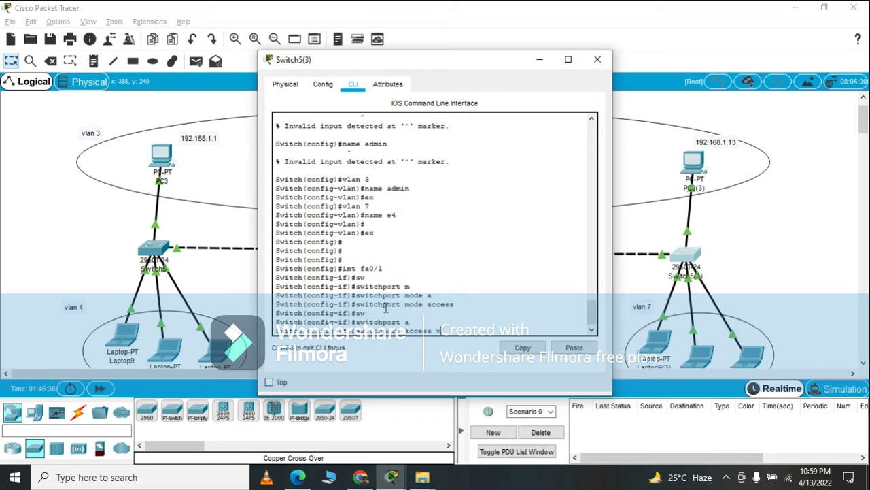
pyautogui.write('v')
pyautogui.press('Tab')
pyautogui.write('3')
pyautogui.press('Return')
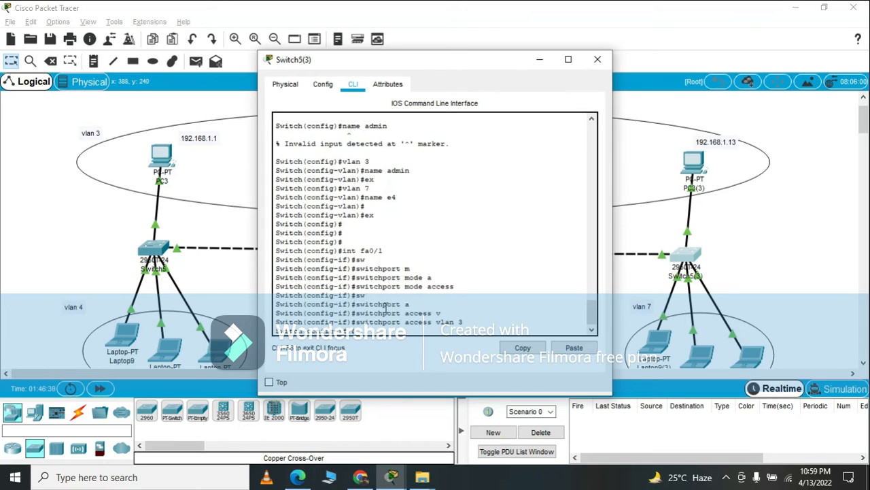
# Enable port security on Switch5(3)'s fa0/1 with switchport port-security.
pyautogui.write('switchp')
pyautogui.press('Tab')
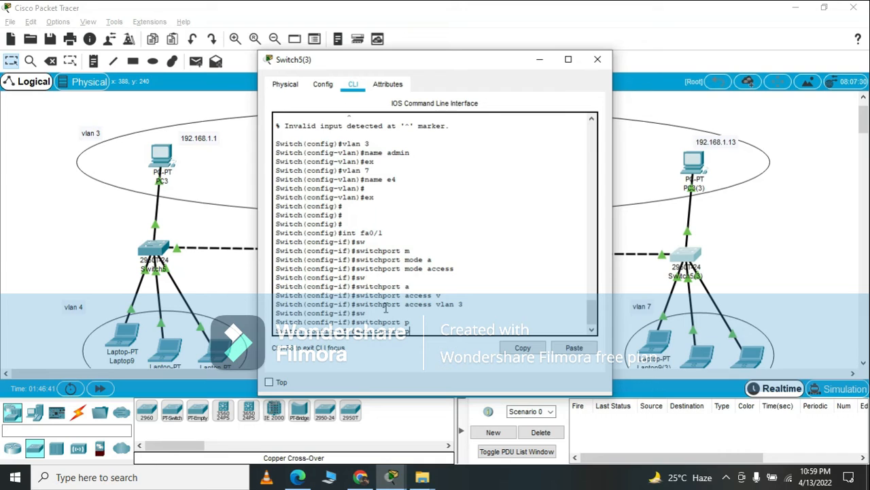
pyautogui.write('o')
pyautogui.press('Tab')
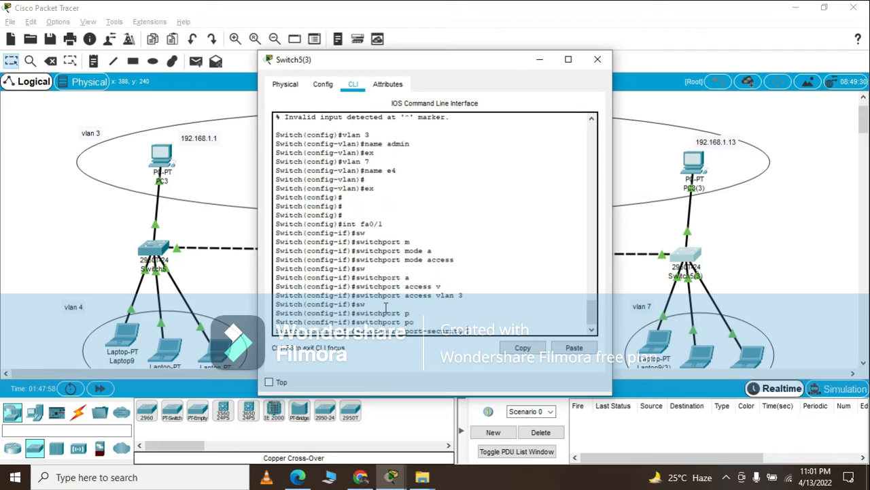
pyautogui.press('Return')
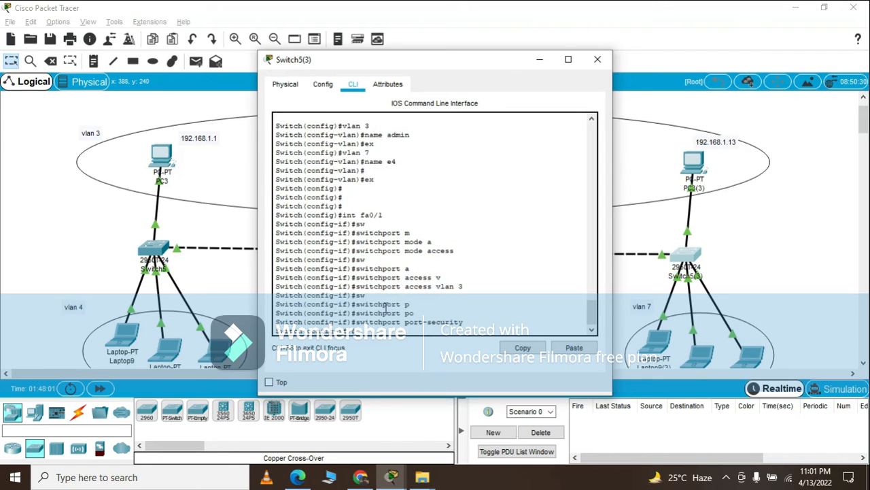
# Set sticky MAC learning on Switch5(3)'s fa0/1 with switchport port-security mac-address sticky.
pyautogui.press('Up')
pyautogui.write('mac')
pyautogui.press('Tab')
pyautogui.write('s')
pyautogui.press('Tab')
pyautogui.press('Return')
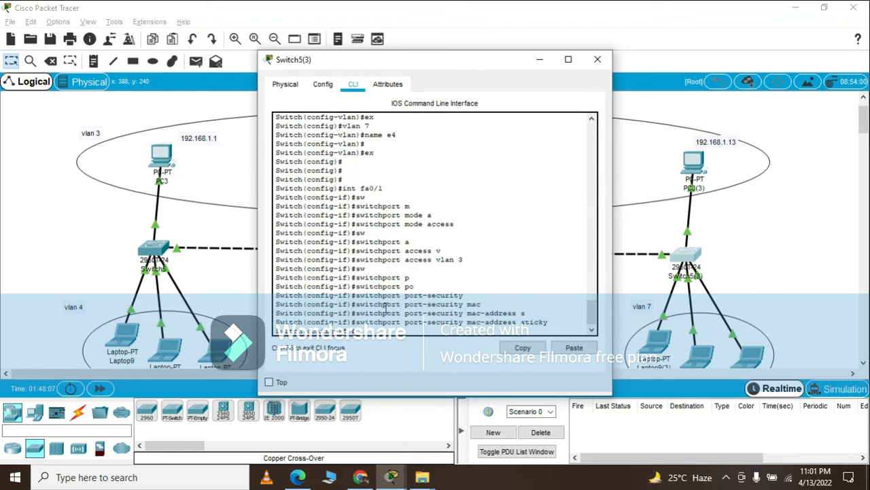
# Set the port-security violation mode on Switch5(3)'s fa0/1 to restrict with switchport port-security violation restrict, and exit interface configuration.
pyautogui.press('Up')
pyautogui.press('Up')
pyautogui.write('v')
pyautogui.press('Tab')
pyautogui.write('re')
pyautogui.press('Tab')
pyautogui.press('Return')
pyautogui.press('Return')
pyautogui.press('Return')
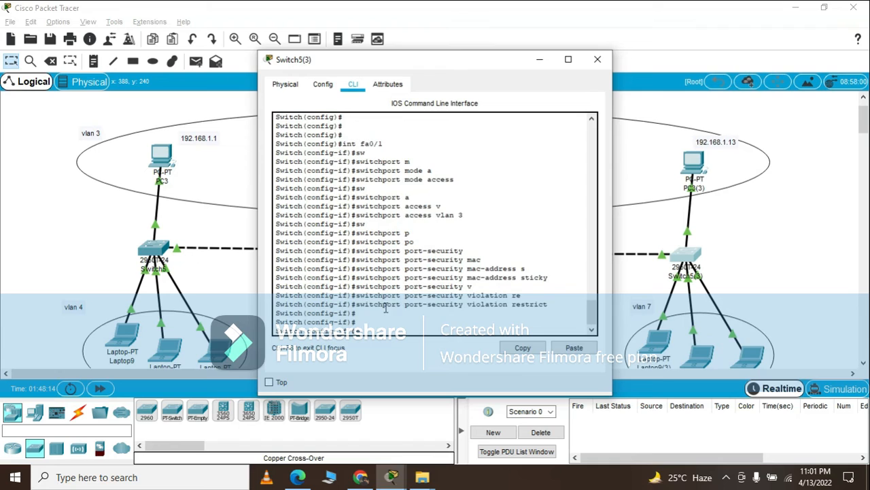
pyautogui.write('ex')
pyautogui.press('Return')
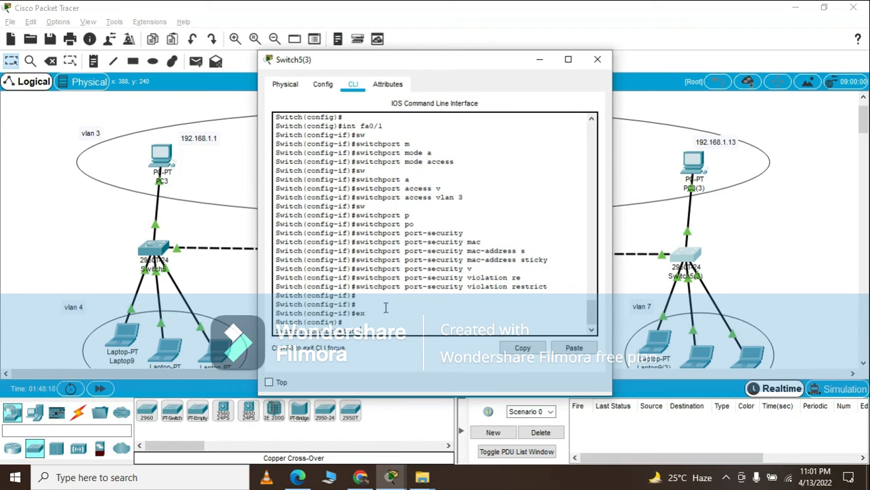
# Select Switch5(3)'s interface range fa0/2-4 and set it to access mode with switchport mode access.
pyautogui.write('fa0/2-4')
pyautogui.press('Return')
pyautogui.press('Return')
pyautogui.press('Return')
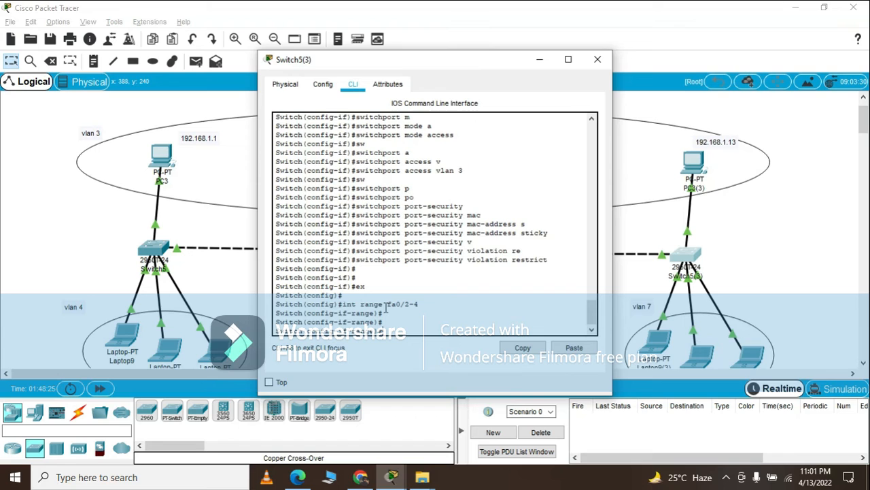
pyautogui.write('sw')
pyautogui.press('Tab')
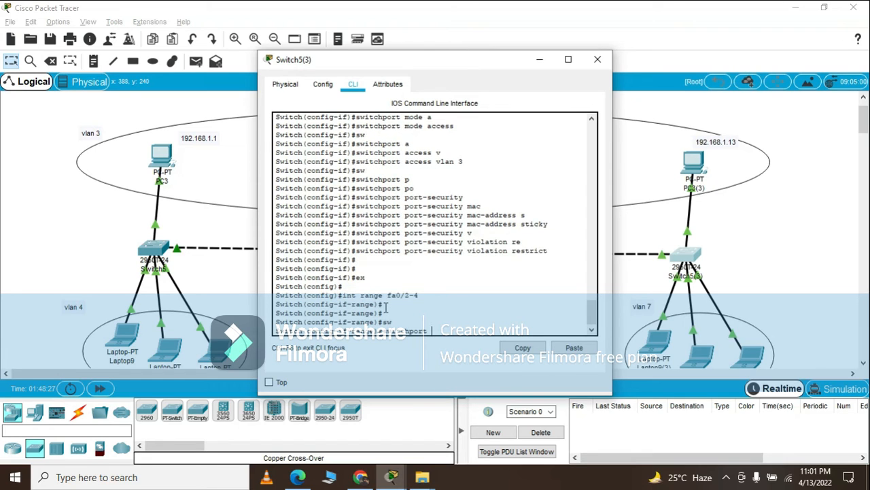
pyautogui.write('mo')
pyautogui.press('Tab')
pyautogui.write('a')
pyautogui.press('Tab')
pyautogui.press('Return')
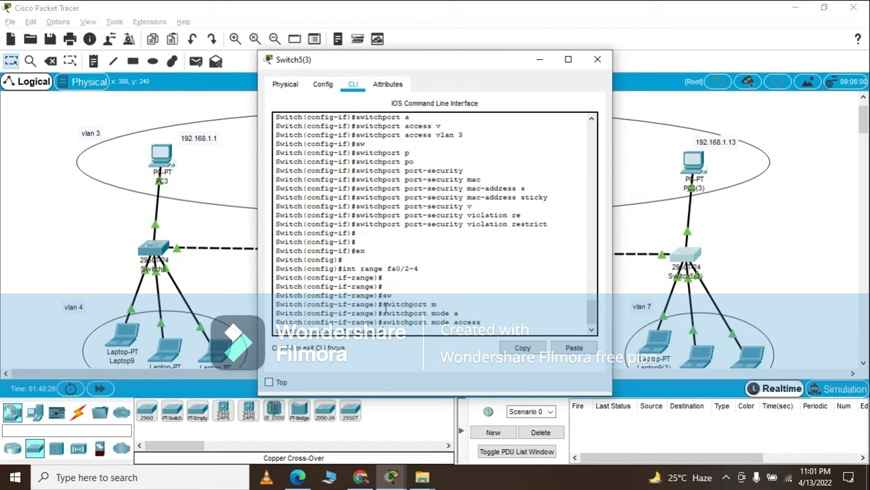
# Assign Switch5(3)'s ports fa0/2-4 to VLAN 7 with switchport access vlan 7.
pyautogui.write('sw')
pyautogui.press('Tab')
pyautogui.write('a')
pyautogui.press('Tab')
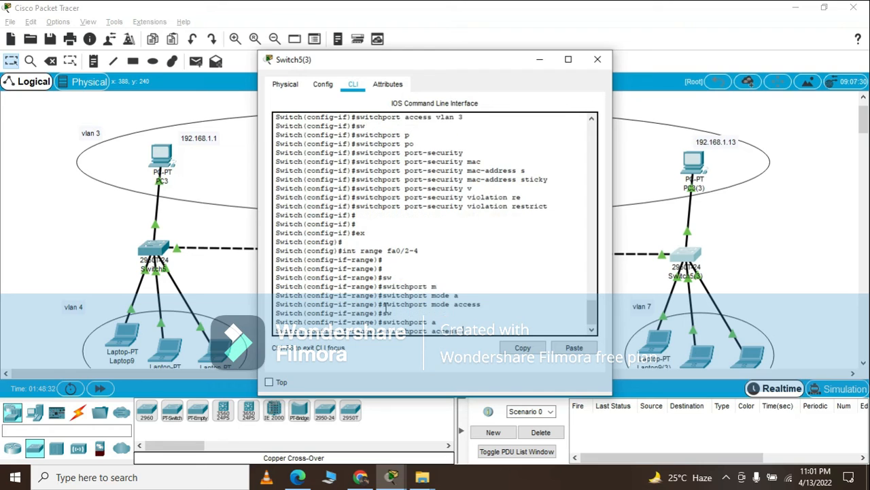
pyautogui.write('v')
pyautogui.press('Tab')
pyautogui.write('7')
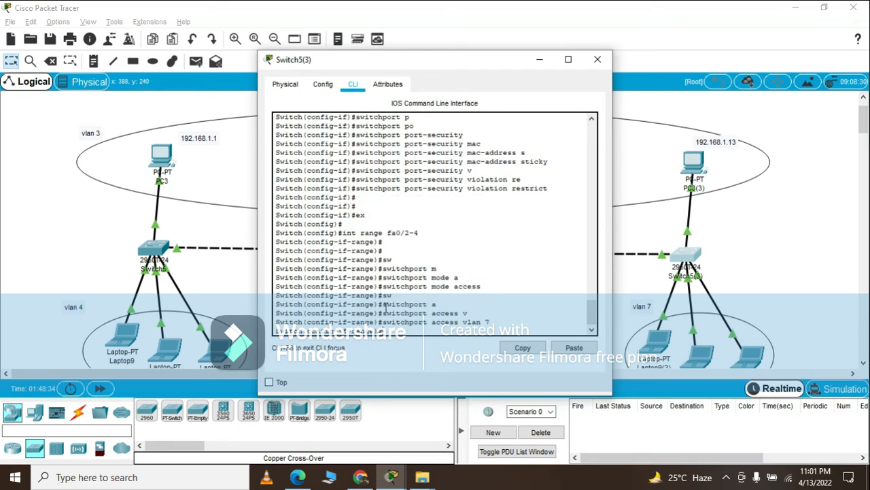
# Exit the interface range configuration on Switch5(3) with ex and put its CLI window away.
pyautogui.press('Return')
pyautogui.write('ex')
pyautogui.press('Return')
pyautogui.press('Return')
pyautogui.press('Return')
pyautogui.press('Return')
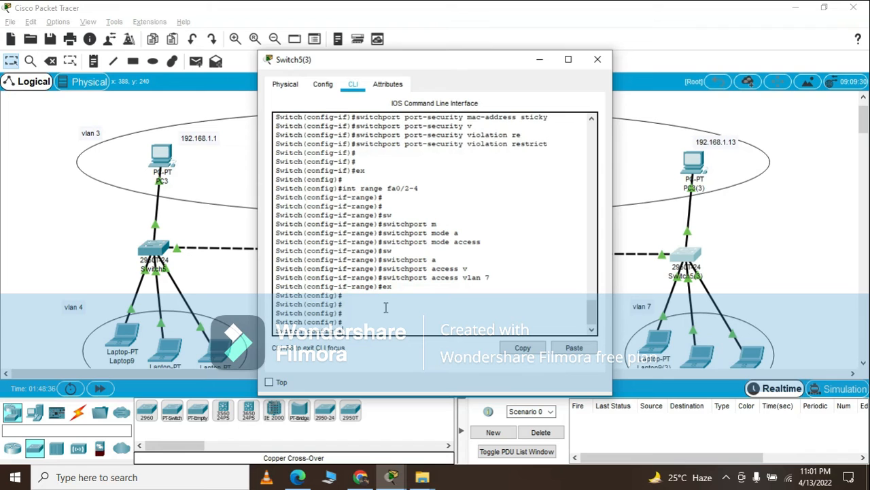
pyautogui.click(530, 56)
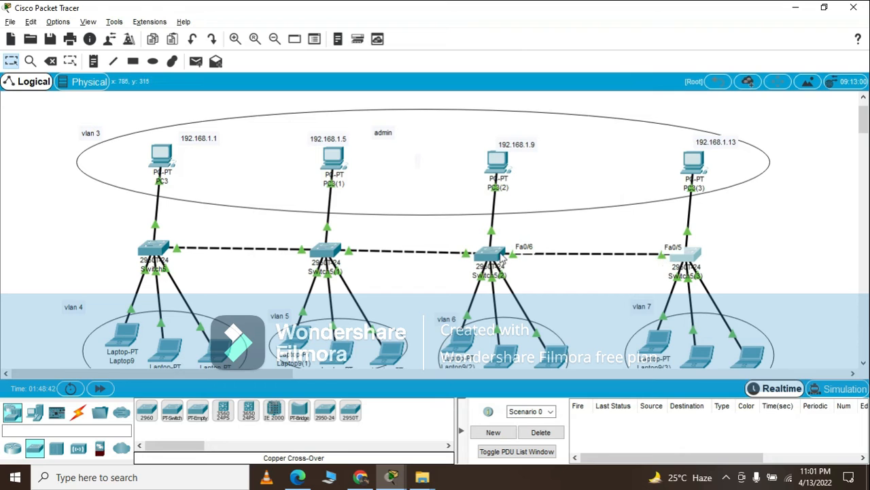
# On Switch5(3), select interface fa0/5 and set it to trunk mode with switchport mode trunk.
pyautogui.click(694, 253)
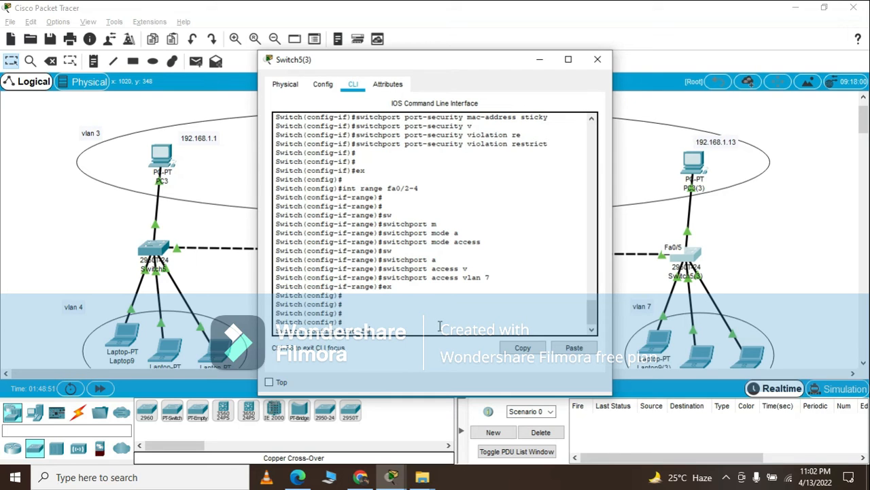
pyautogui.write('int fa/')
pyautogui.press('Return')
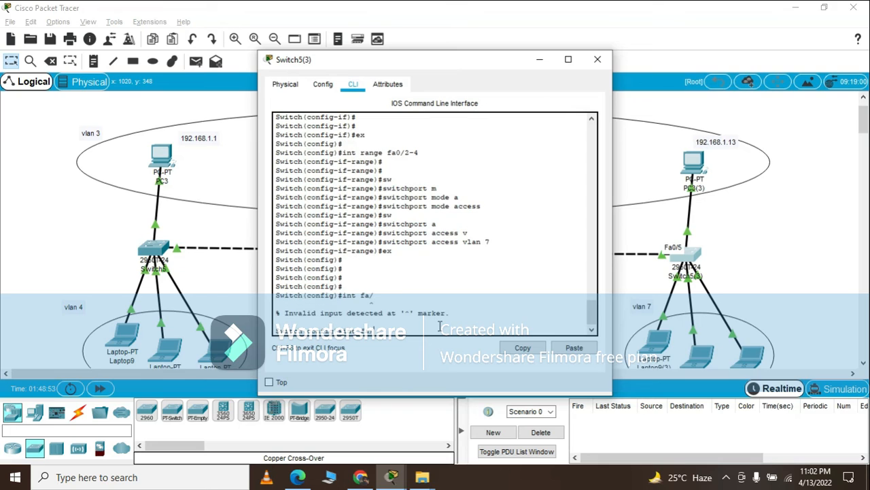
pyautogui.write('int fa0/5')
pyautogui.press('Return')
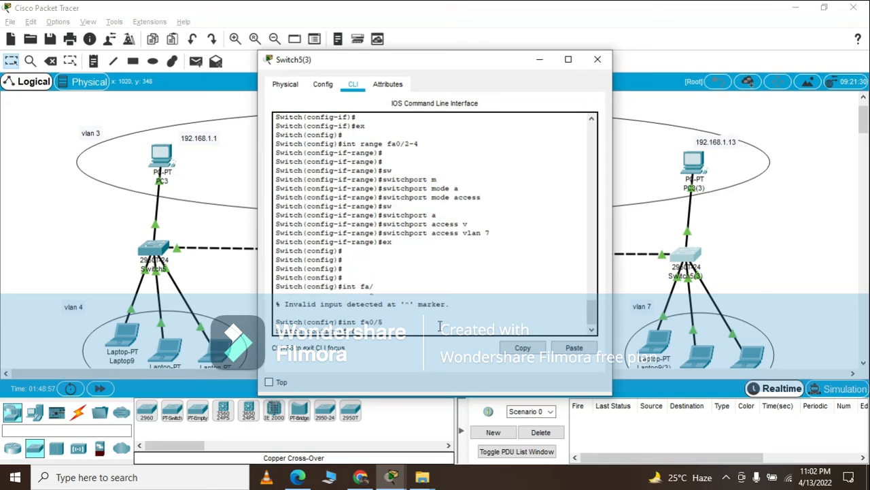
pyautogui.write('sw')
pyautogui.write('m')
pyautogui.press('Tab')
pyautogui.write('t')
pyautogui.press('Tab')
pyautogui.press('Return')
pyautogui.write('sw')
# Allow all VLANs on Switch5(3)'s fa0/5 trunk with switchport trunk allowed vlan all, and close the switch window.
pyautogui.press('Tab')
pyautogui.write('t')
pyautogui.press('Tab')
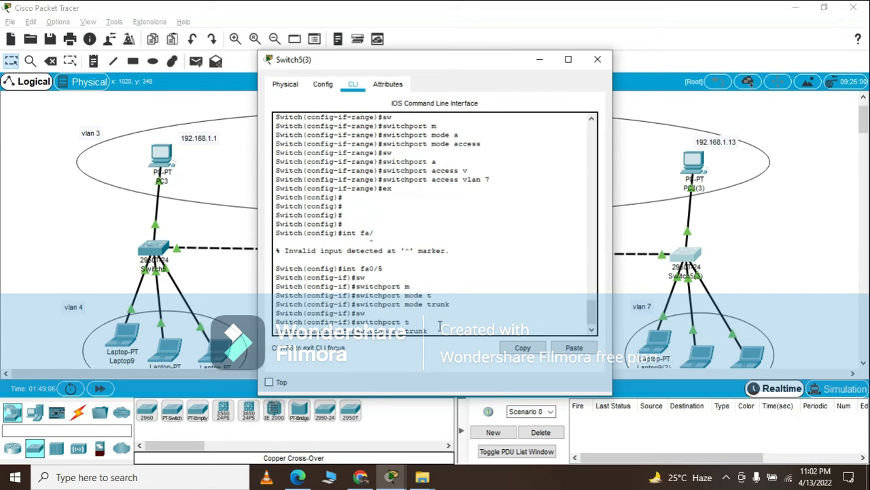
pyautogui.write('a')
pyautogui.press('Tab')
pyautogui.write('v')
pyautogui.press('Tab')
pyautogui.write('all')
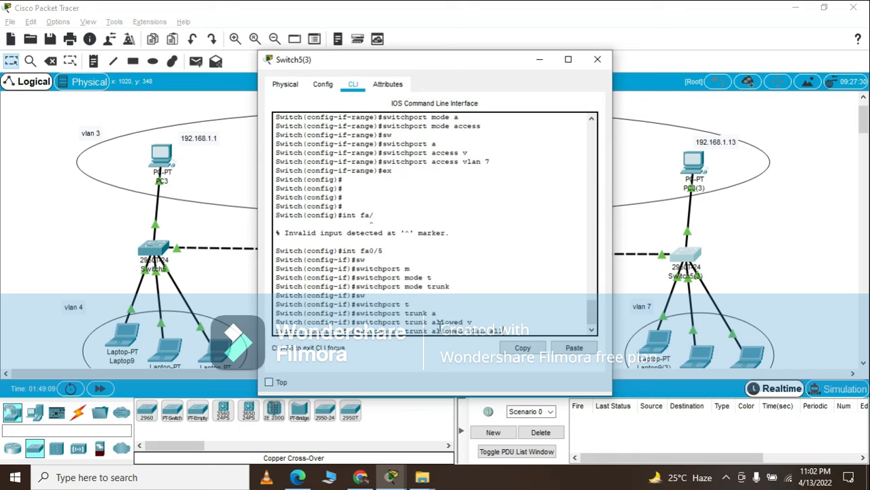
pyautogui.press('Return')
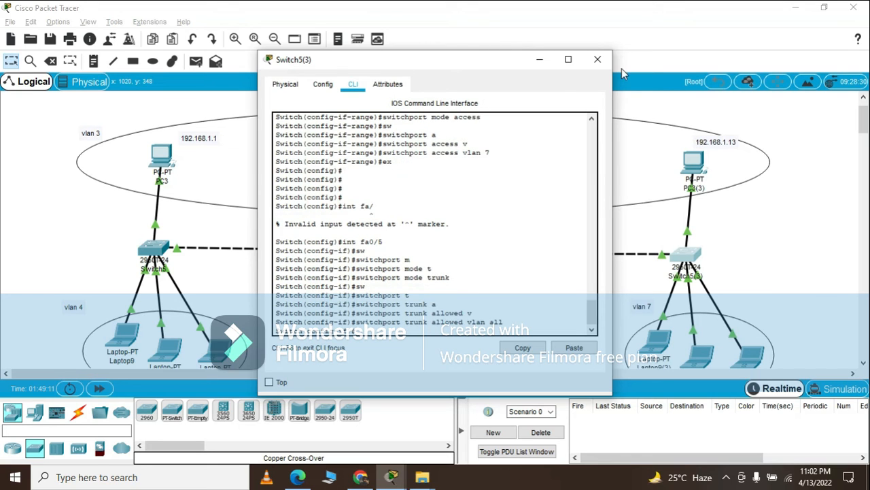
pyautogui.click(598, 59)
# On Switch5(2), select interface fa0/5 and set it to trunk mode with switchport mode trunk.
pyautogui.click(487, 255)
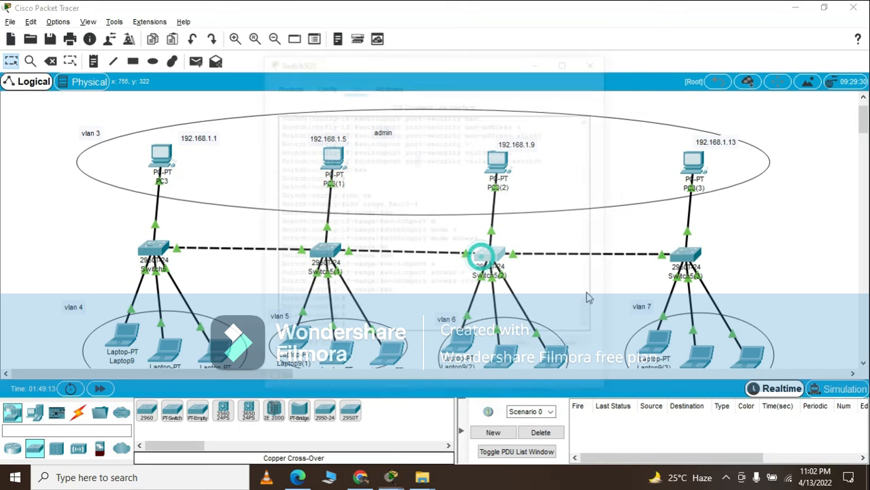
pyautogui.click(429, 331)
pyautogui.press('Return')
pyautogui.press('Return')
pyautogui.press('Return')
pyautogui.press('Return')
pyautogui.press('Return')
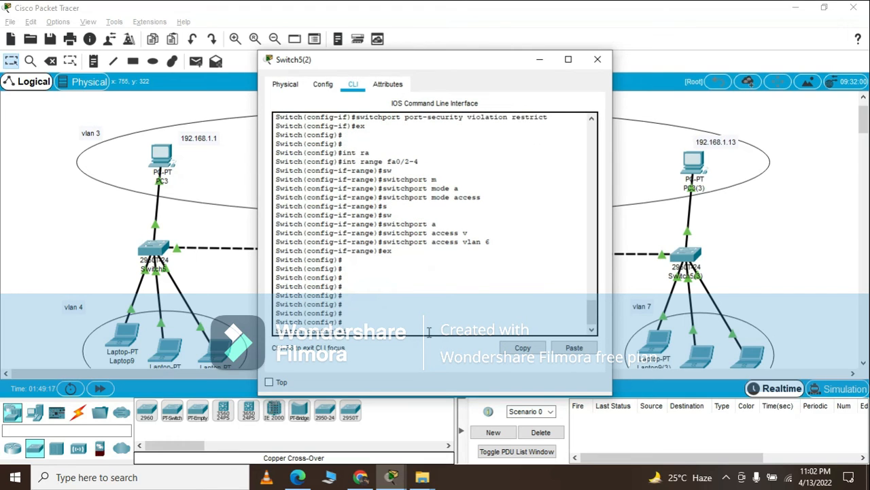
pyautogui.write('int fa0/5')
pyautogui.write('sw')
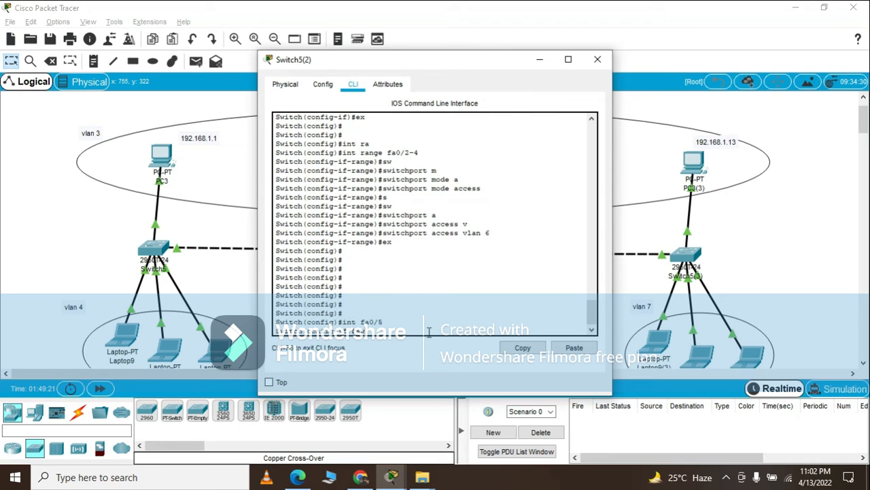
pyautogui.press('Tab')
pyautogui.write('m')
pyautogui.press('Tab')
pyautogui.write('t')
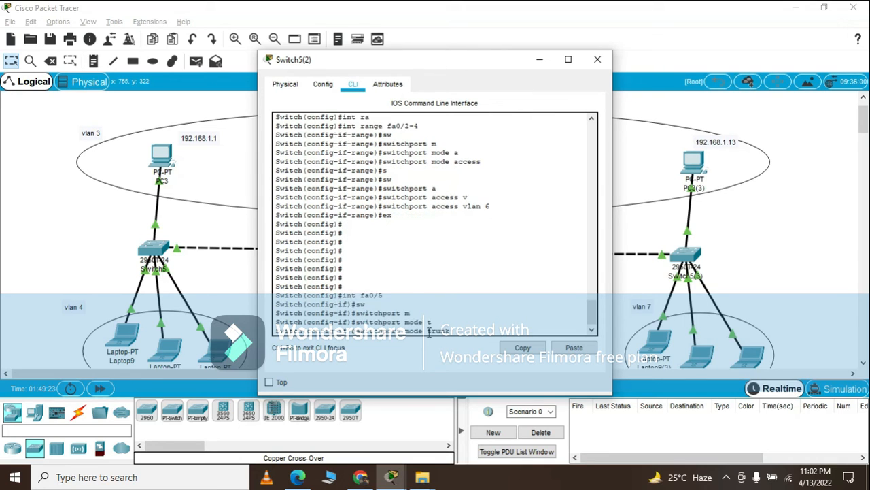
pyautogui.press('Tab')
pyautogui.press('Return')
# Allow all VLANs on Switch5(2)'s fa0/5 trunk with switchport trunk allowed vlan all, and exit interface configuration.
pyautogui.write('switchport trunk')
pyautogui.press('Tab')
pyautogui.write('a')
pyautogui.press('Tab')
pyautogui.write('v')
pyautogui.press('Tab')
pyautogui.write('all')
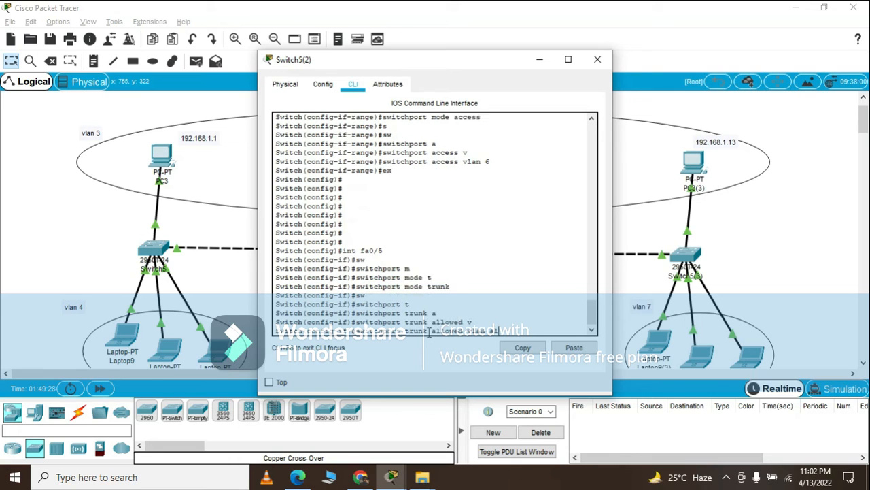
pyautogui.press('Return')
pyautogui.write('ex')
pyautogui.press('Return')
pyautogui.press('Return')
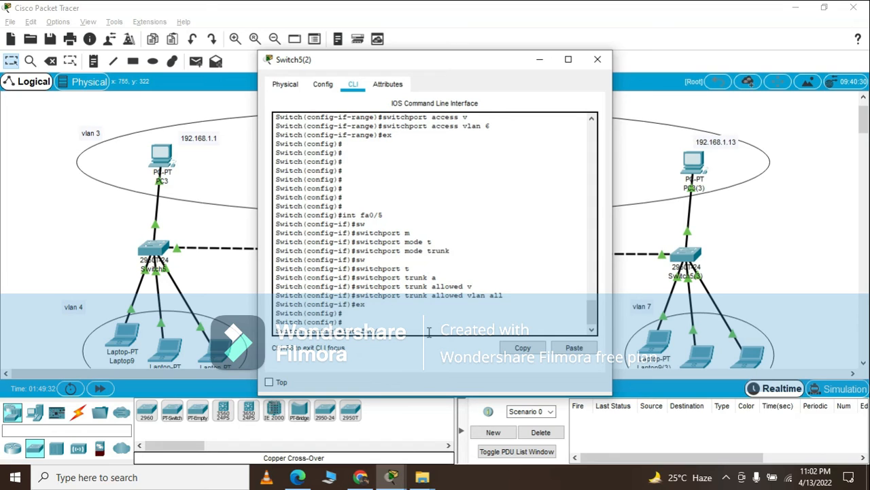
# Select Switch5(2)'s interface fa0/6 and set it to trunk mode with switchport mode trunk.
pyautogui.write('6')
pyautogui.press('Return')
pyautogui.write('sw')
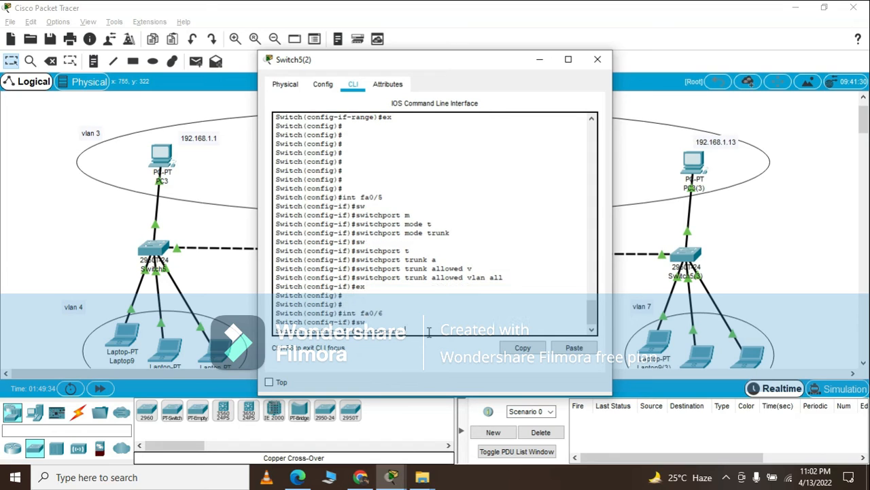
pyautogui.write('mo')
pyautogui.press('Tab')
pyautogui.write('t')
pyautogui.press('Tab')
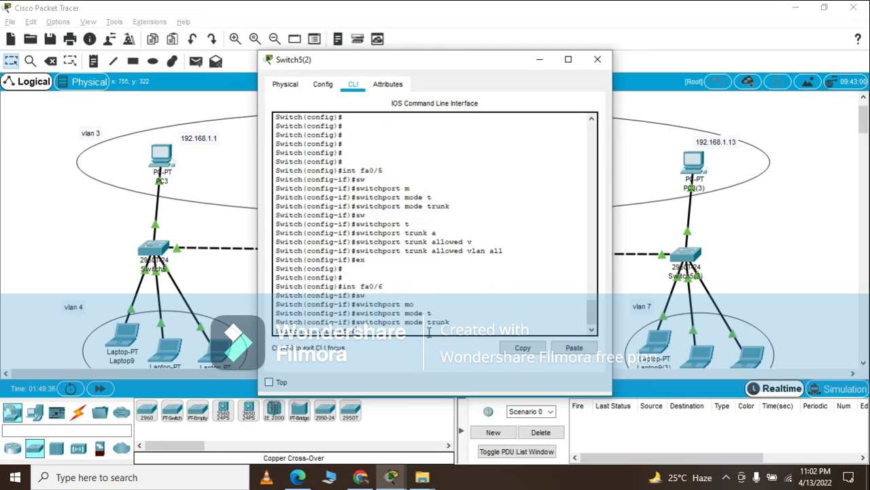
pyautogui.press('Return')
# Allow all VLANs on Switch5(2)'s fa0/6 trunk with switchport trunk allowed vlan all, and close the switch window.
pyautogui.write('switchport t')
pyautogui.press('Tab')
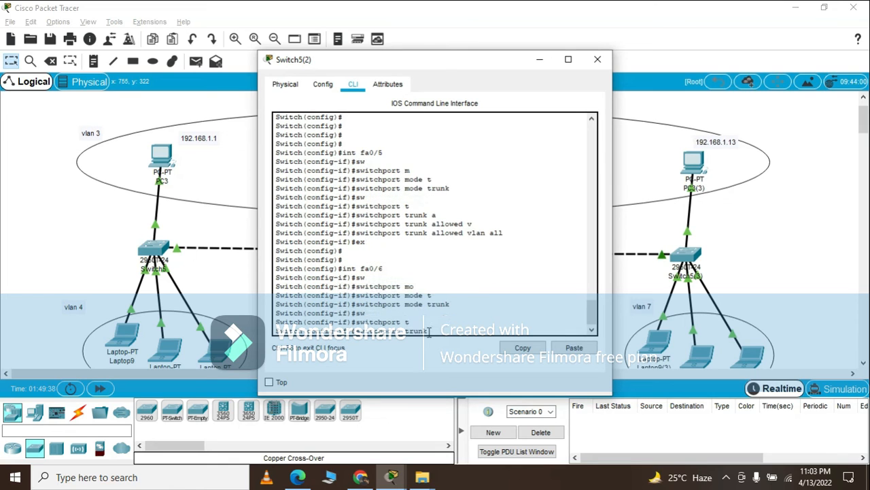
pyautogui.write('a')
pyautogui.press('Tab')
pyautogui.write('v')
pyautogui.press('Tab')
pyautogui.write('all')
pyautogui.press('Return')
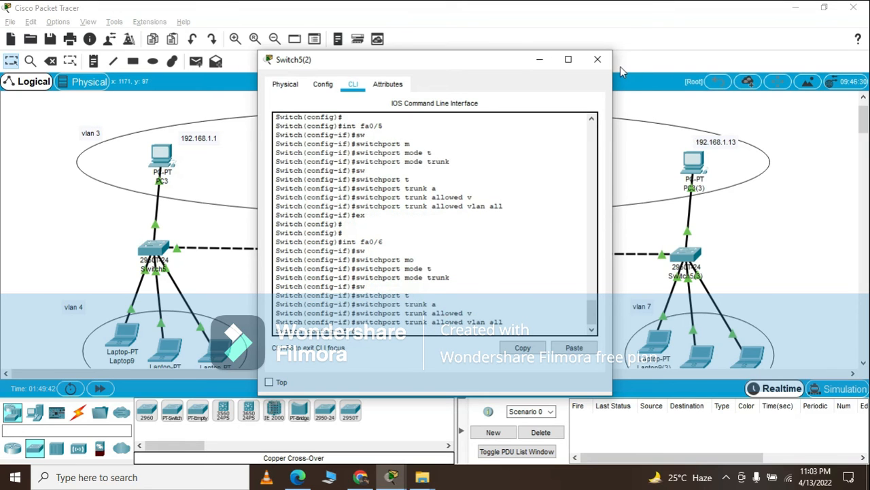
pyautogui.click(598, 59)
# On Switch5(1), select interface fa0/5 and set it to trunk mode with switchport mode trunk.
pyautogui.click(326, 250)
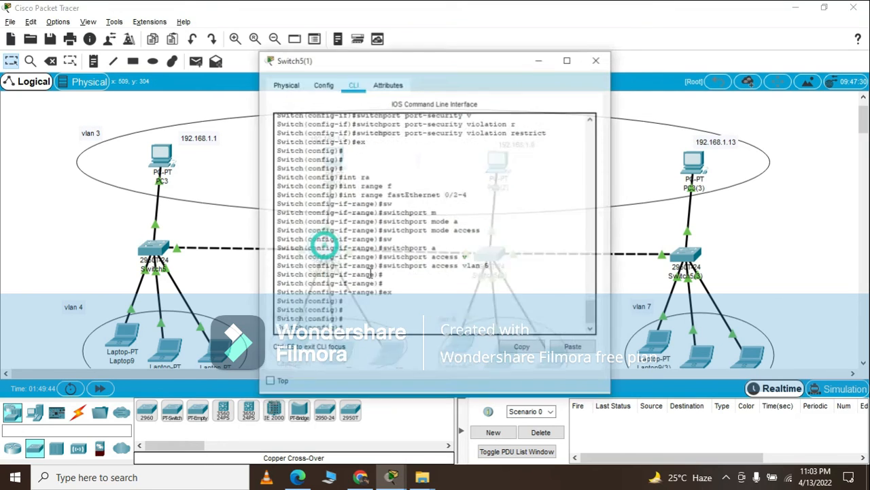
pyautogui.press('Return')
pyautogui.press('Return')
pyautogui.press('Return')
pyautogui.write('sw')
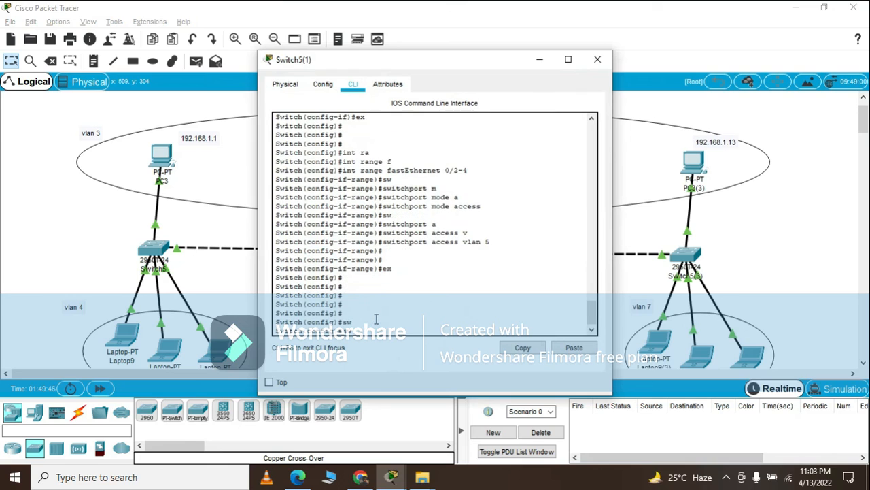
pyautogui.press('Tab')
pyautogui.write('i')
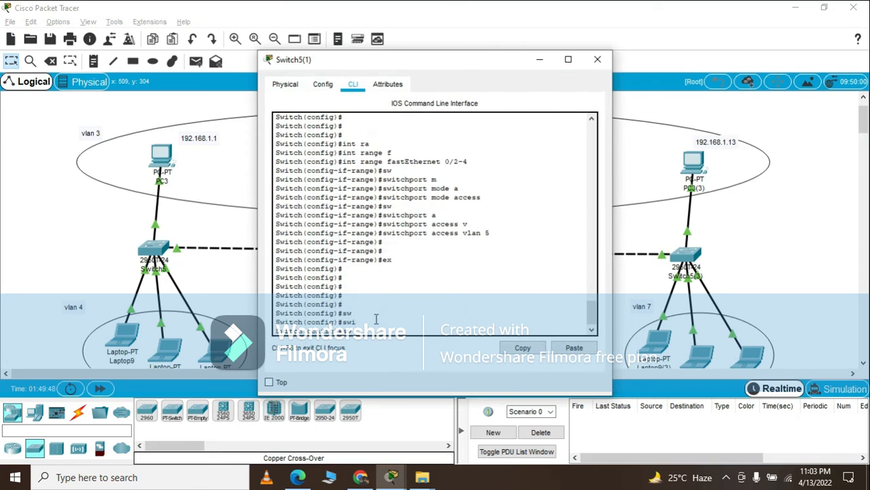
pyautogui.write('/5')
pyautogui.press('Return')
pyautogui.write('sw')
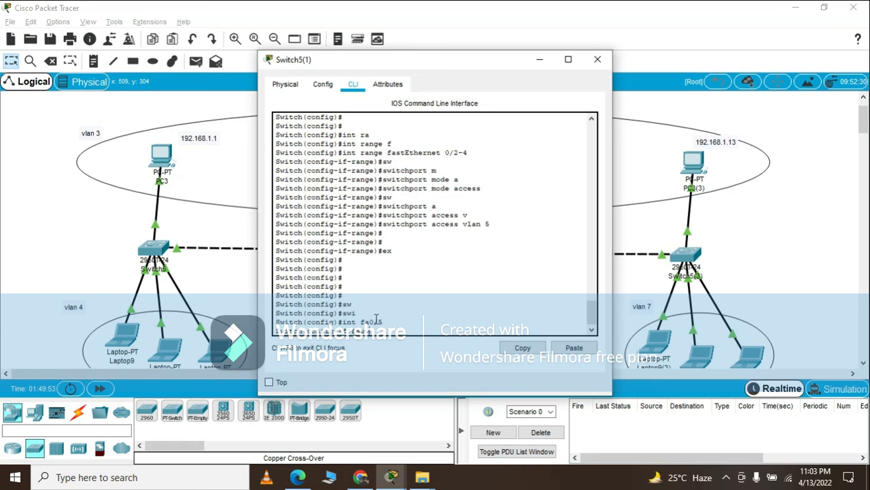
pyautogui.press('Tab')
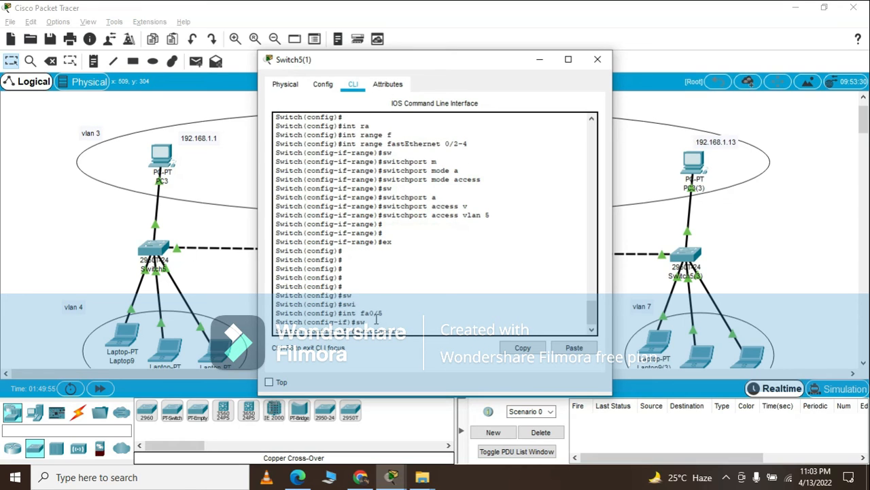
pyautogui.write('m')
pyautogui.press('Tab')
pyautogui.write('t')
pyautogui.press('Tab')
pyautogui.press('Return')
# Allow all VLANs on Switch5(1)'s fa0/5 trunk with switchport trunk allowed vlan all, and exit interface configuration.
pyautogui.write('sw')
pyautogui.press('Tab')
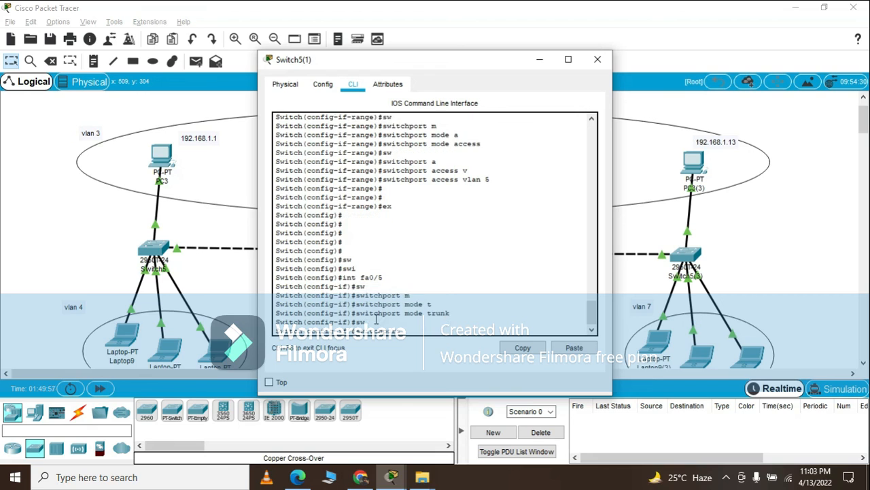
pyautogui.write('t')
pyautogui.press('Tab')
pyautogui.write('a')
pyautogui.press('Tab')
pyautogui.write('v')
pyautogui.press('Tab')
pyautogui.write('all')
pyautogui.press('Return')
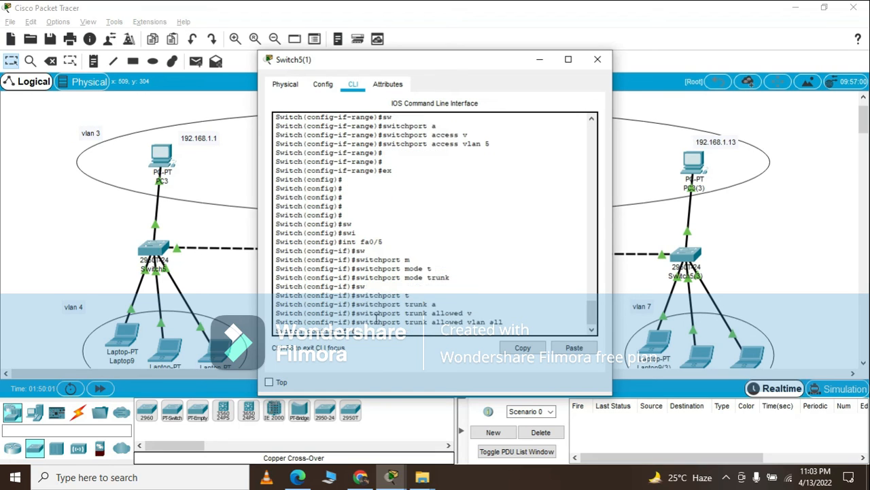
pyautogui.write('ex')
pyautogui.press('Return')
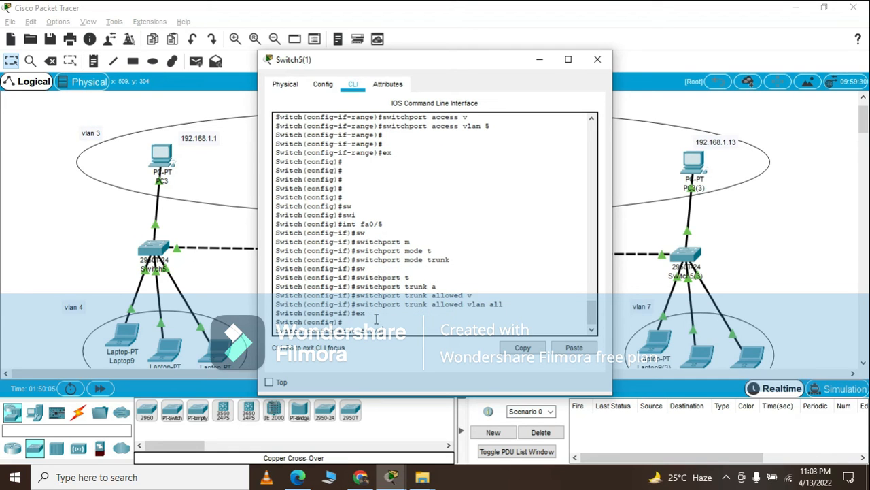
# Select Switch5(1)'s interface fa0/6 and set it to trunk mode with switchport mode trunk.
pyautogui.write('int fa0/6')
pyautogui.press('Return')
pyautogui.write('sw')
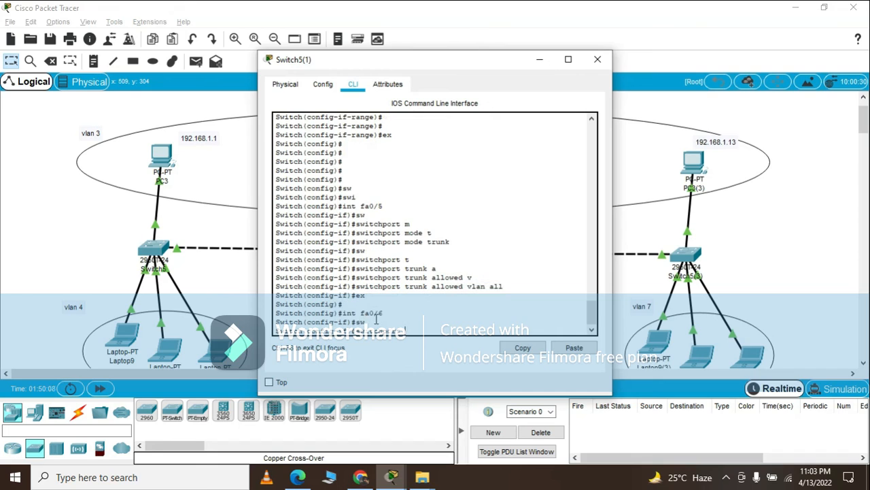
pyautogui.write('m')
pyautogui.press('Tab')
pyautogui.write('t')
pyautogui.press('Tab')
pyautogui.press('Return')
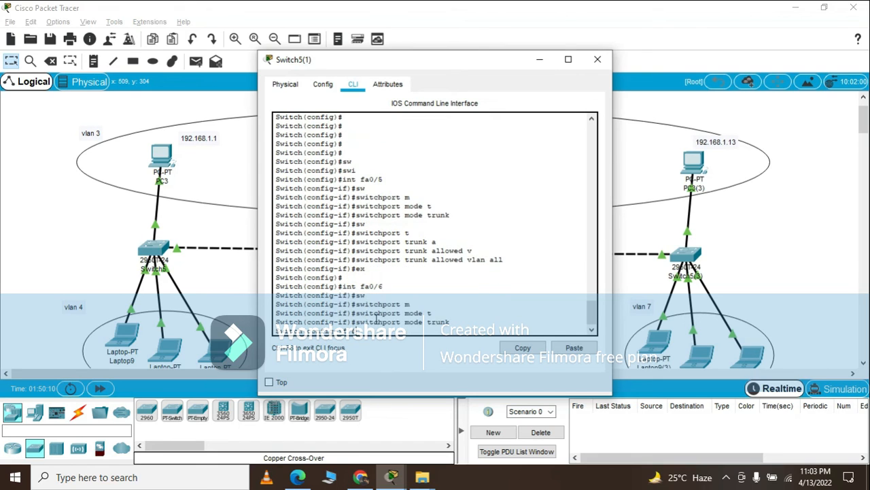
# Allow all VLANs on Switch5(1)'s fa0/6 trunk with switchport trunk allowed vlan all, and close the switch window.
pyautogui.write('sw')
pyautogui.press('Tab')
pyautogui.write('t')
pyautogui.press('Tab')
pyautogui.write('a')
pyautogui.press('Tab')
pyautogui.write('v')
pyautogui.press('Tab')
pyautogui.write('all')
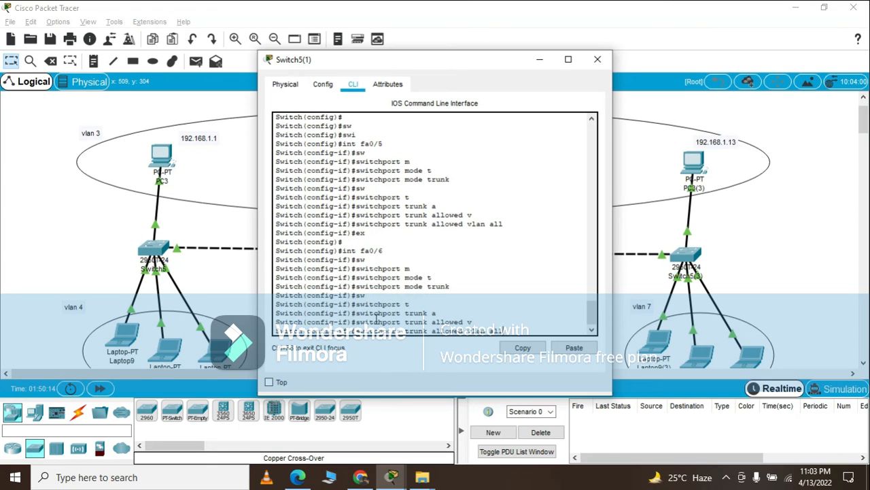
pyautogui.press('Return')
pyautogui.click(598, 59)
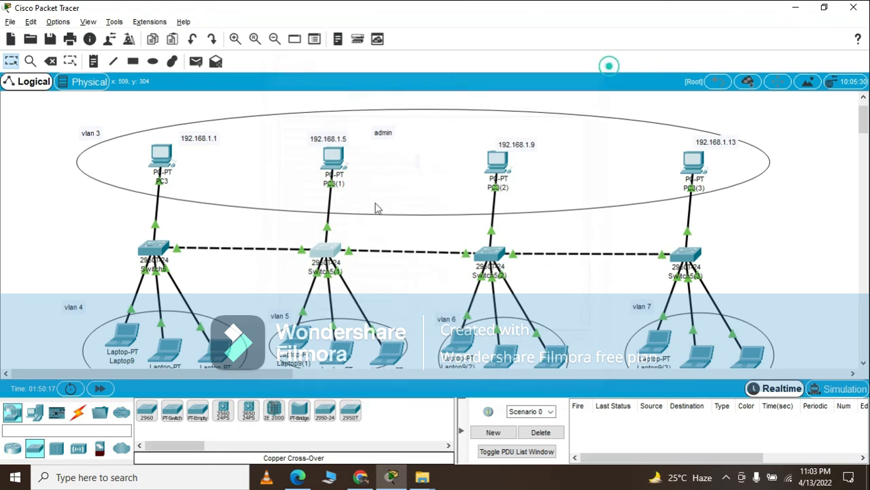
# On Switch5, select interface fa0/5 and set it to trunk mode with switchport mode trunk.
pyautogui.click(143, 247)
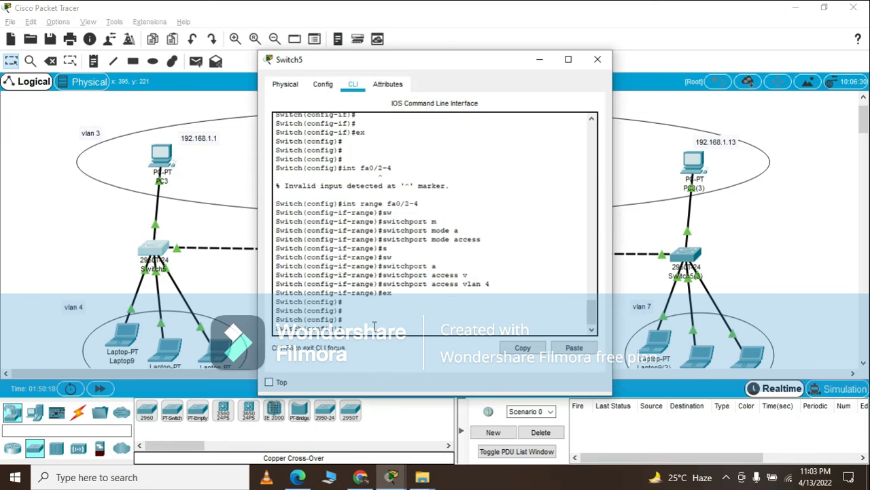
pyautogui.press('Return')
pyautogui.press('Return')
pyautogui.press('Return')
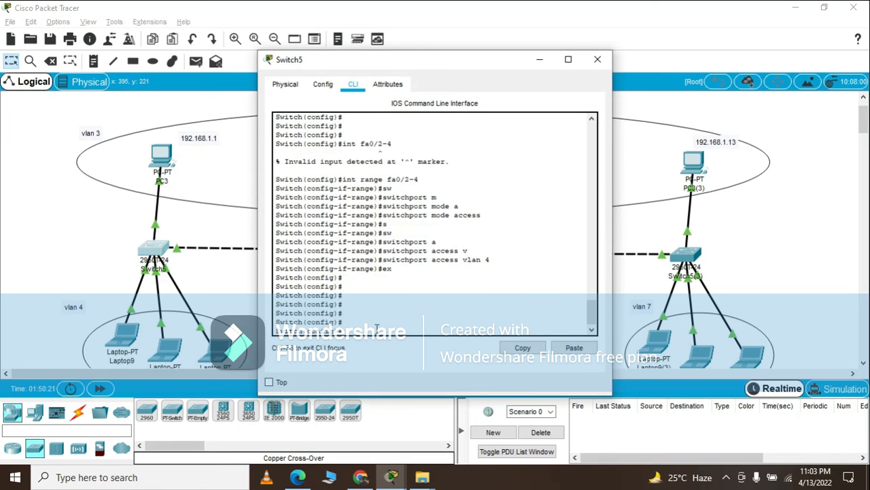
pyautogui.write('int fa0/5')
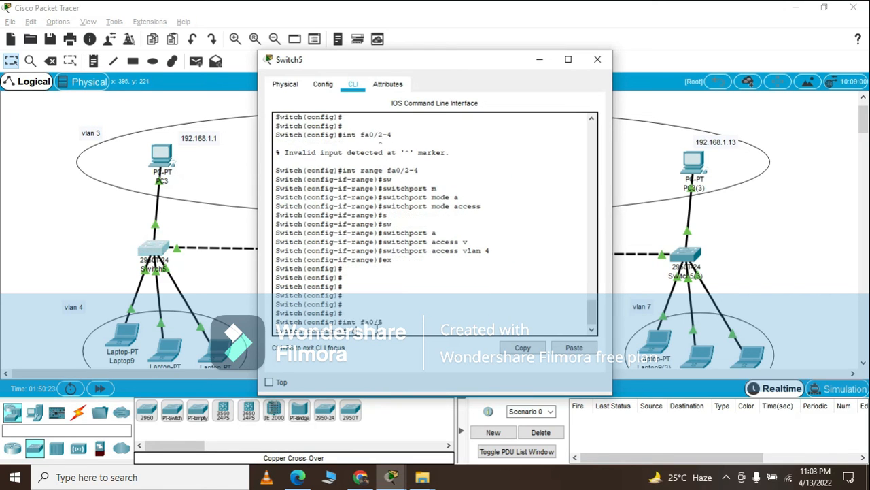
pyautogui.press('Return')
pyautogui.press('Return')
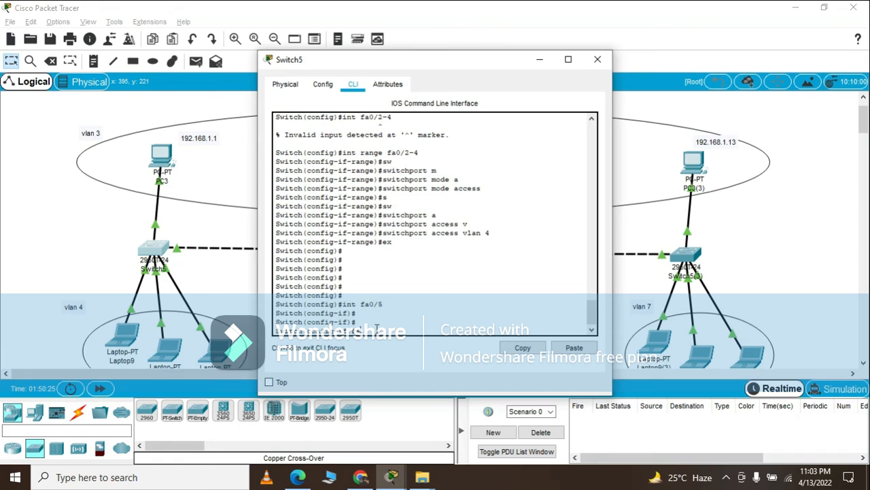
pyautogui.write('sw')
pyautogui.press('Tab')
pyautogui.write('m')
pyautogui.press('Tab')
pyautogui.write('t')
# Allow all VLANs on Switch5's fa0/5 trunk with switchport trunk allowed vlan all, and close the switch window.
pyautogui.press('Tab')
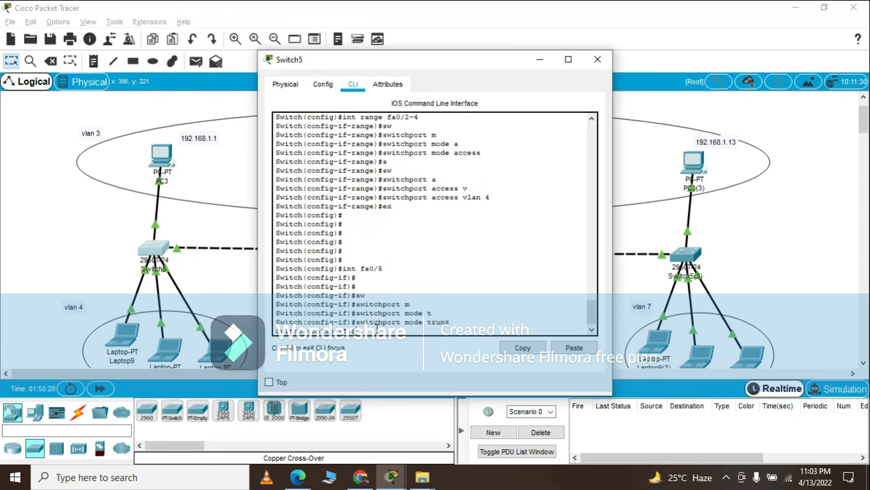
pyautogui.press('Return')
pyautogui.write('s')
pyautogui.press('Tab')
pyautogui.write('w')
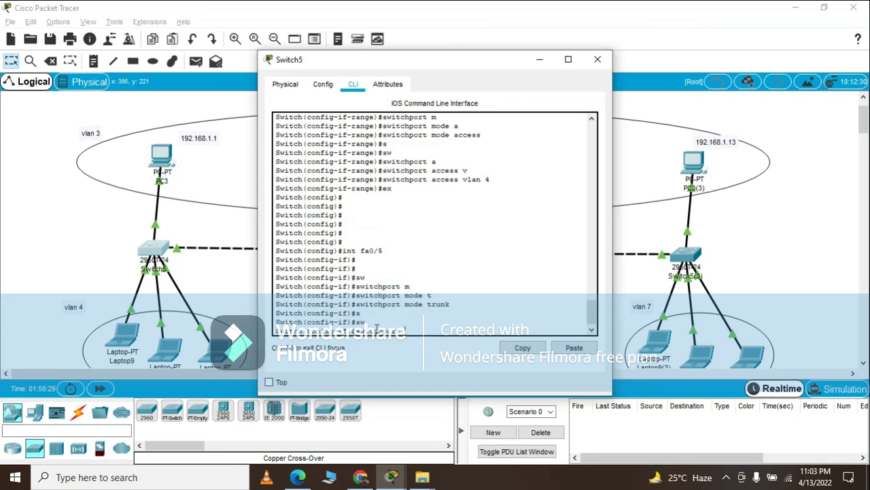
pyautogui.press('Tab')
pyautogui.write('t')
pyautogui.press('Tab')
pyautogui.write('a')
pyautogui.press('Tab')
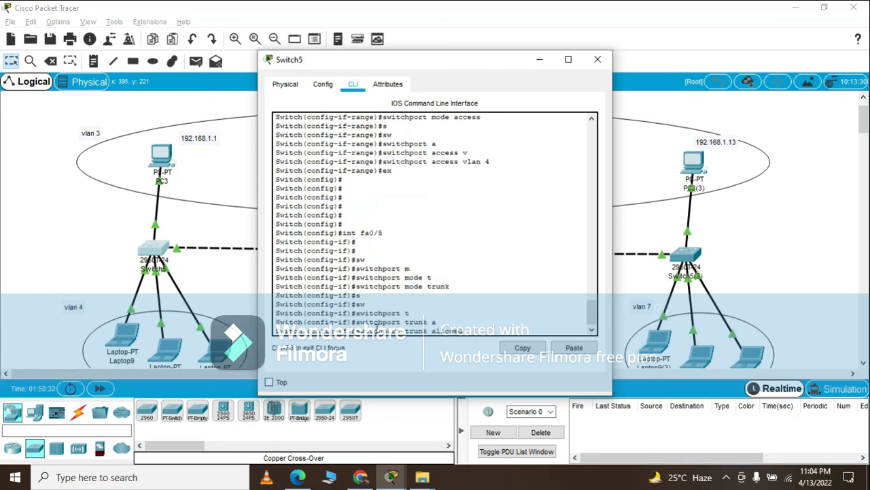
pyautogui.write('v')
pyautogui.press('Tab')
pyautogui.write('all')
pyautogui.press('Return')
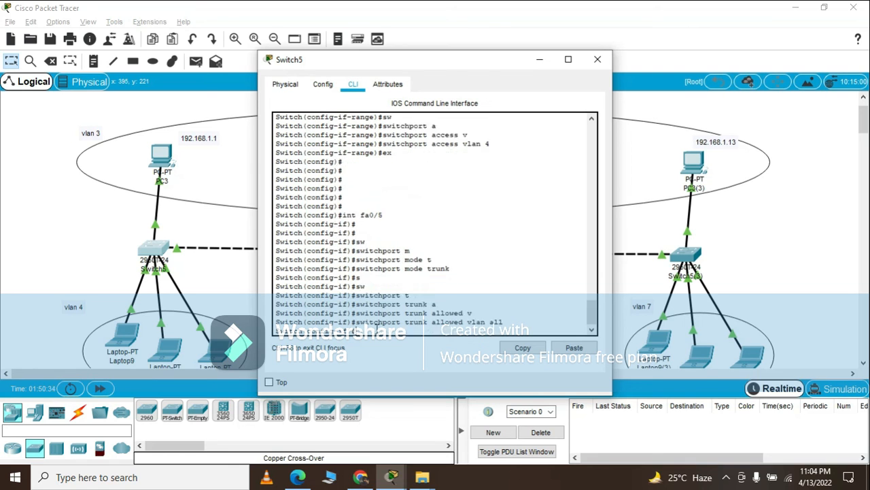
pyautogui.click(597, 59)
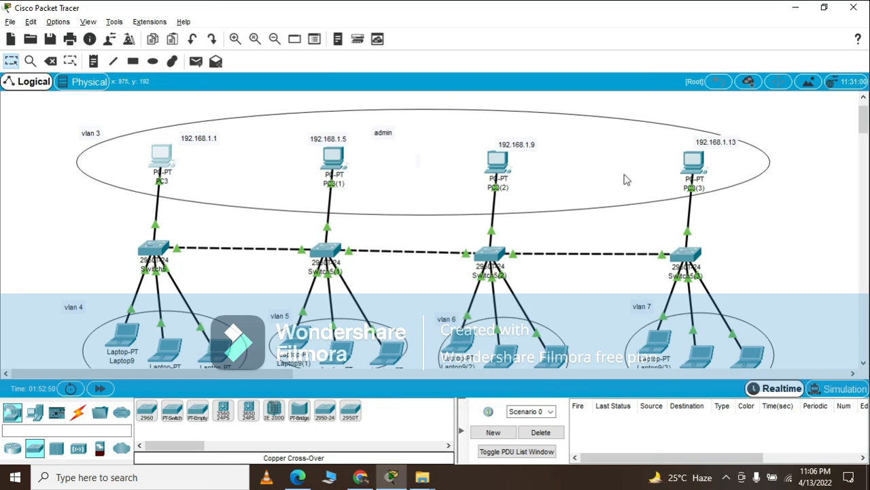
# From the command prompt of PC3(1), ping admin host PC3 at 192.168.1.1.
pyautogui.doubleClick(334, 160)
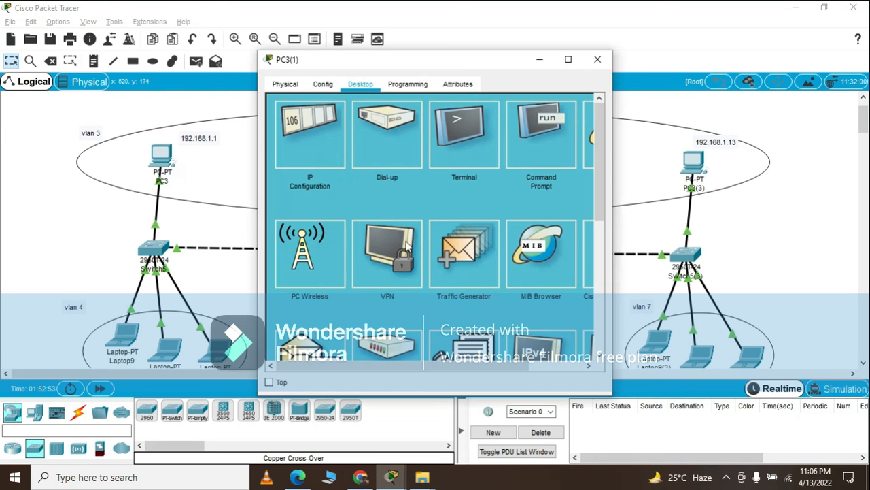
pyautogui.click(540, 136)
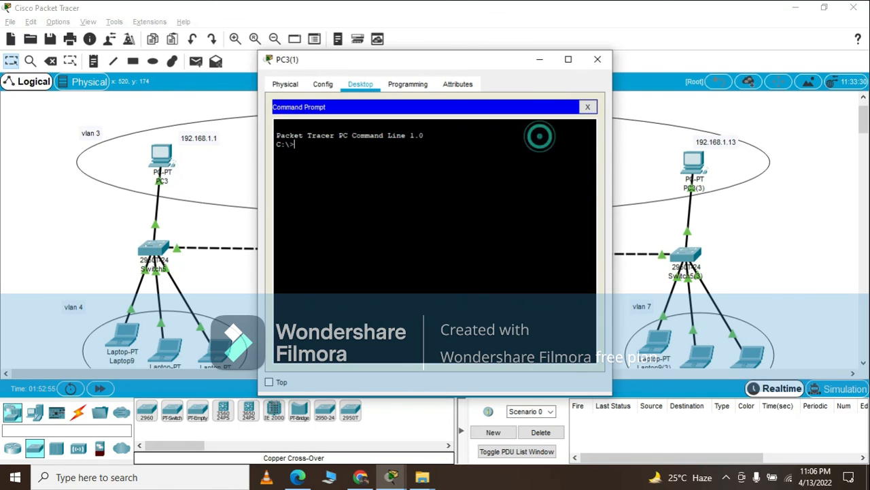
pyautogui.write('ping 192.168.1.')
pyautogui.write('1')
pyautogui.press('Return')
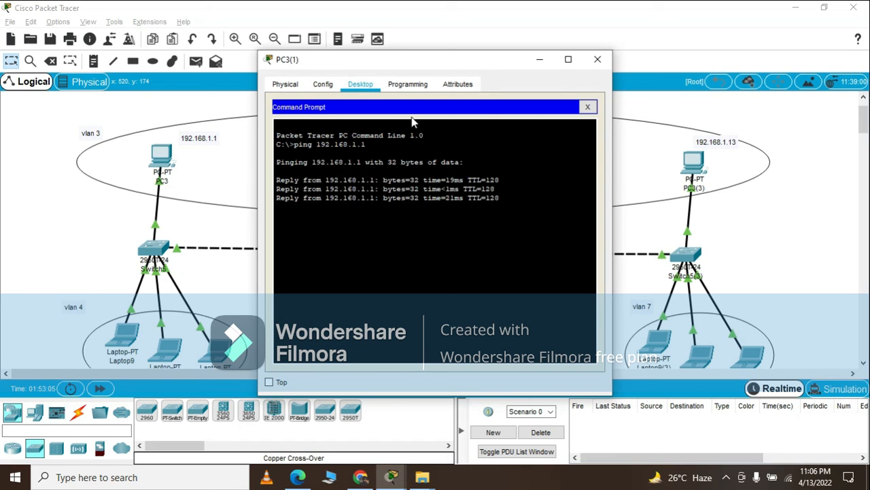
# From PC3(1), ping the admin host PC3(3) at 192.168.1.13, moving the device window clear of the topology labels.
pyautogui.moveTo(443, 61); pyautogui.dragTo(585, 97)
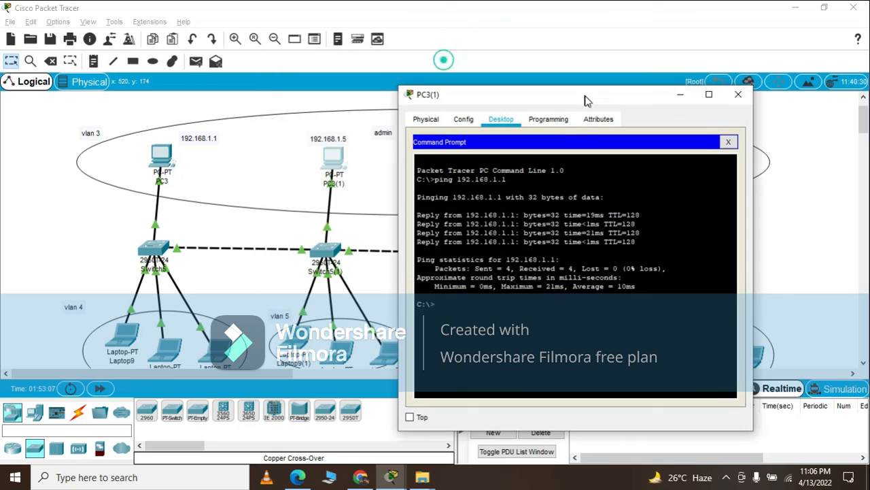
pyautogui.press('Up')
pyautogui.press('BackSpace')
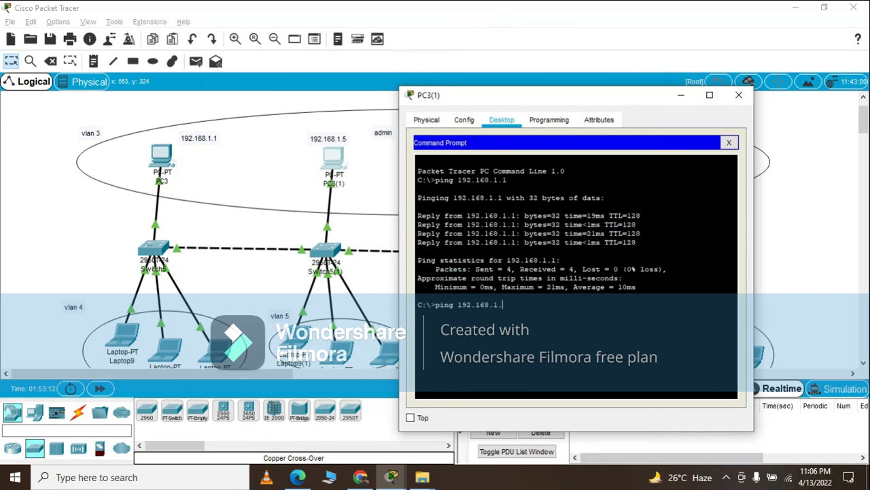
pyautogui.moveTo(492, 103); pyautogui.dragTo(427, 111)
pyautogui.write('13')
pyautogui.press('Return')
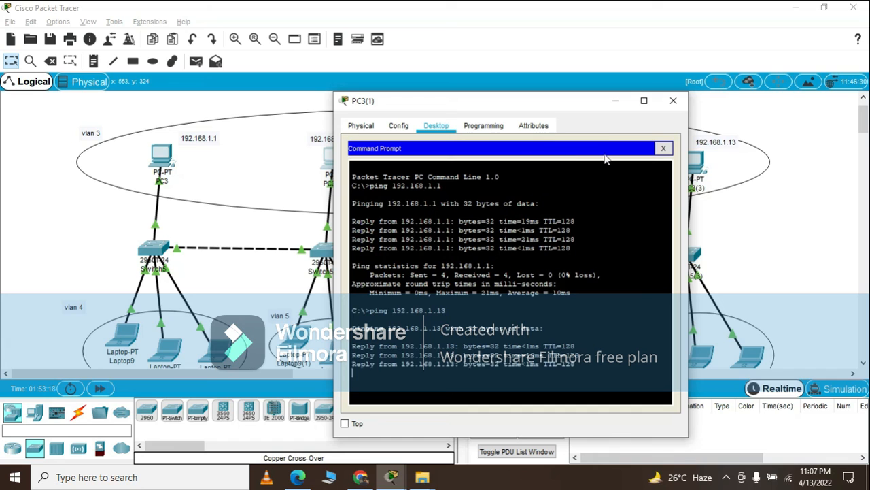
# From PC3(1), ping 192.168.1.10 to test reachability across VLANs, and close the device window.
pyautogui.press('Up')
pyautogui.press('BackSpace')
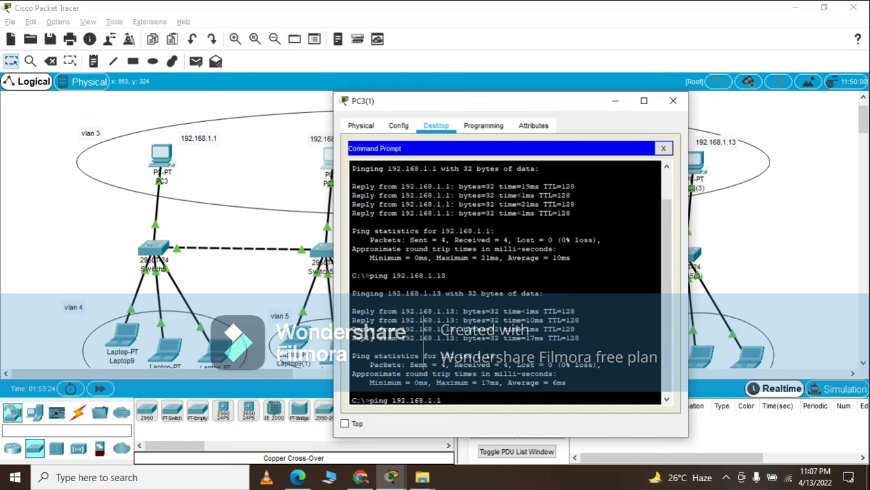
pyautogui.write('0')
pyautogui.press('Return')
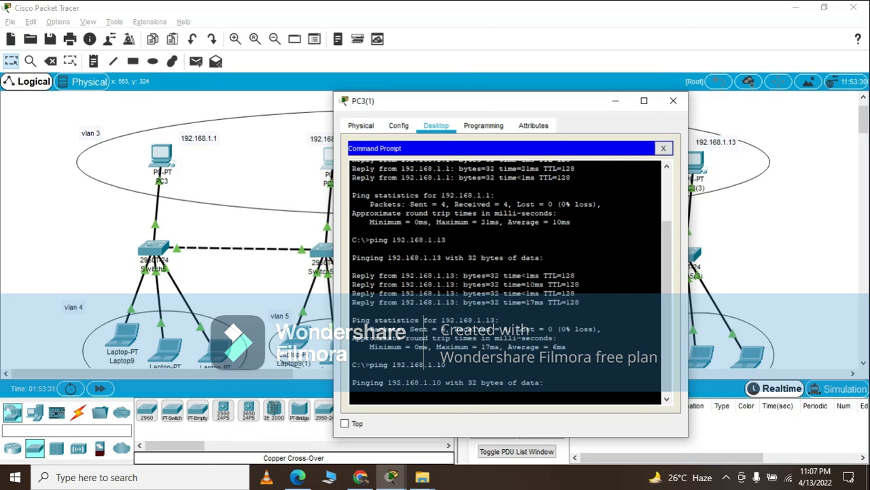
pyautogui.click(670, 151)
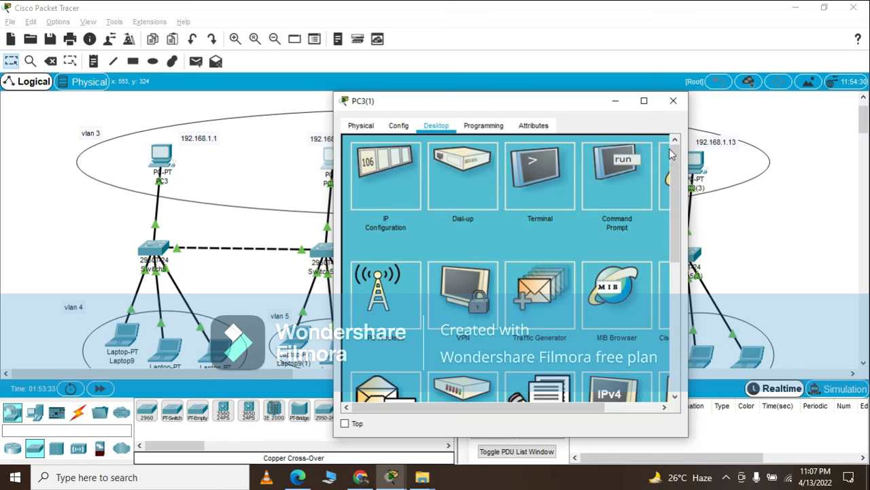
pyautogui.click(673, 100)
# From the command prompt of Laptop10 in VLAN 4, ping 192.168.1.11 to test reachability of another VLAN.
pyautogui.scroll(-3, 194, 278)
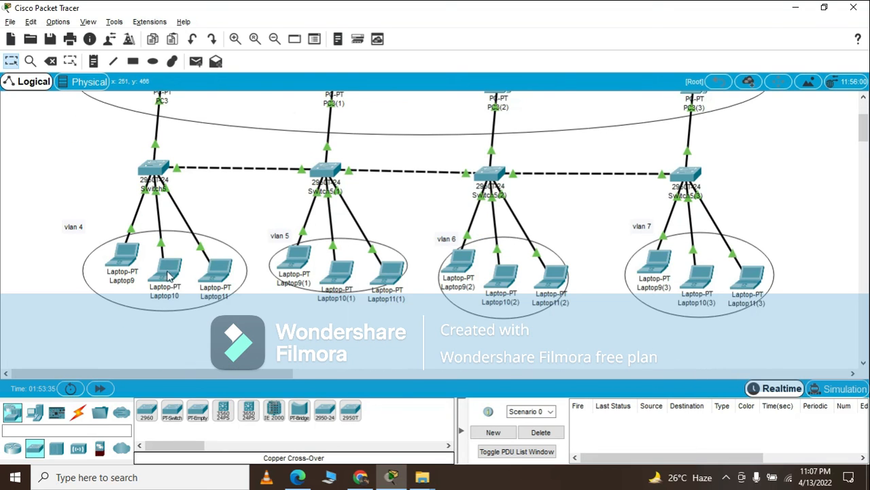
pyautogui.moveTo(170, 278)
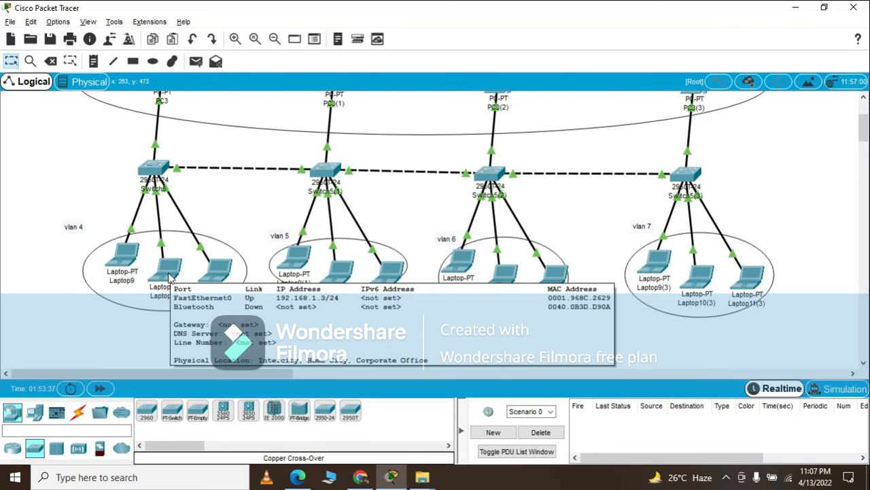
pyautogui.click(170, 277)
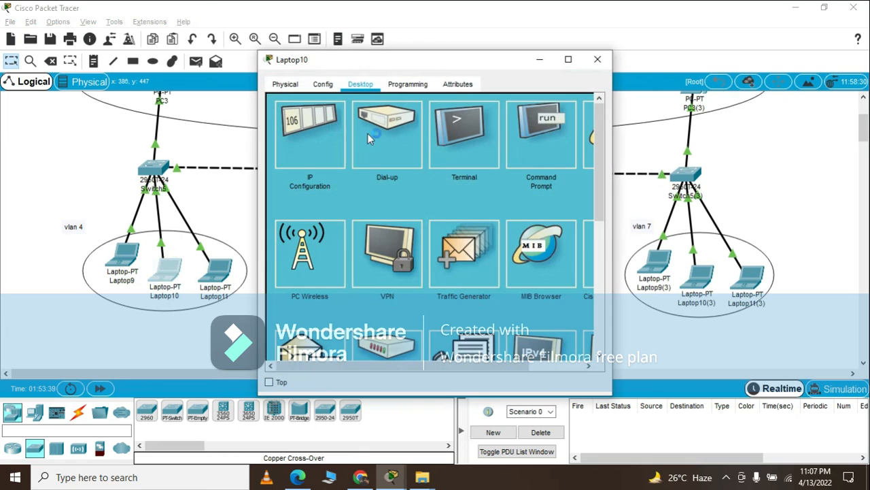
pyautogui.click(541, 136)
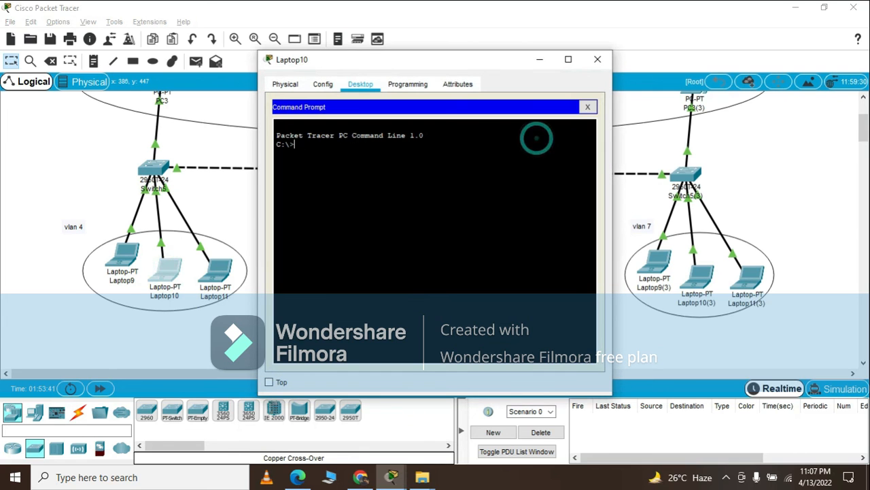
pyautogui.write('ping 192.168.1.')
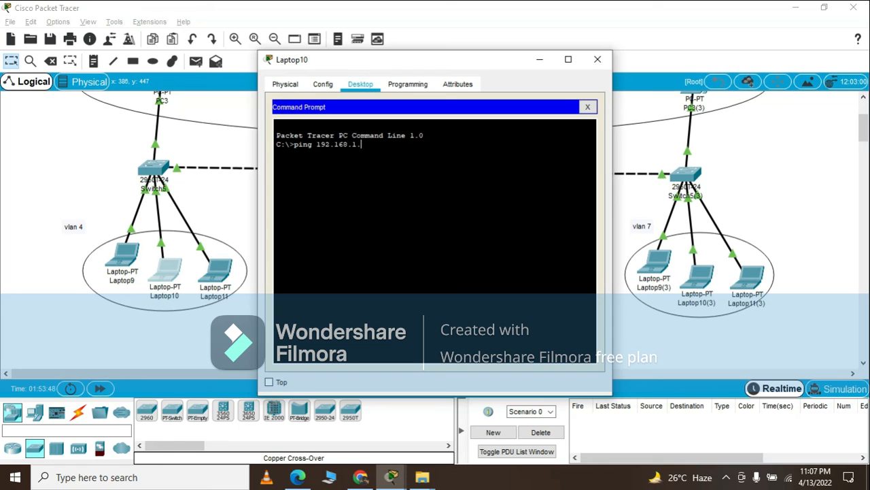
pyautogui.moveTo(415, 60); pyautogui.dragTo(195, 103)
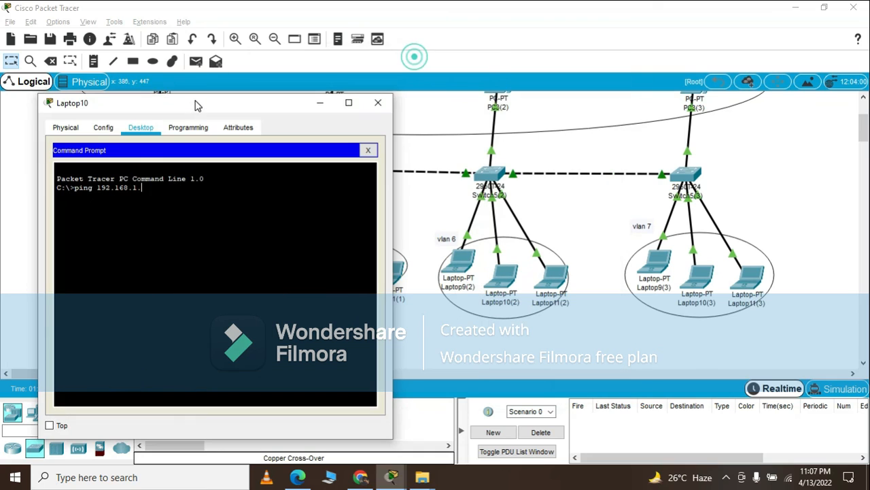
pyautogui.scroll(1, 488, 280)
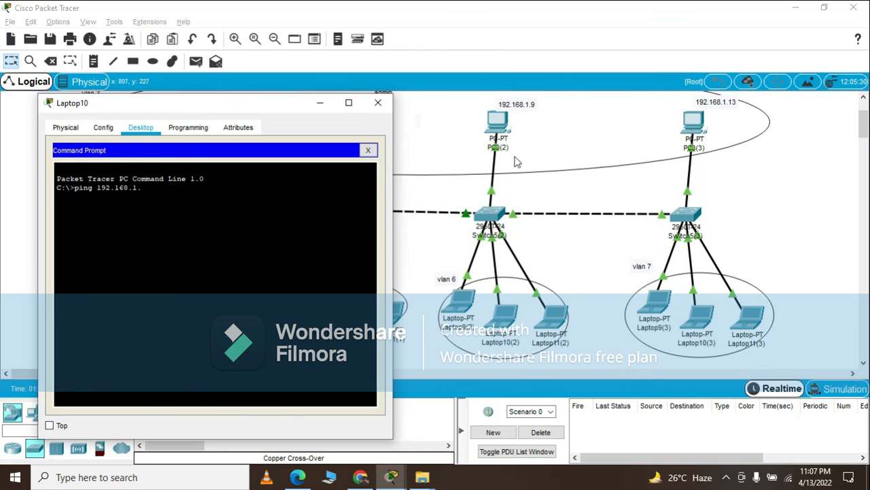
pyautogui.write('11')
pyautogui.press('Return')
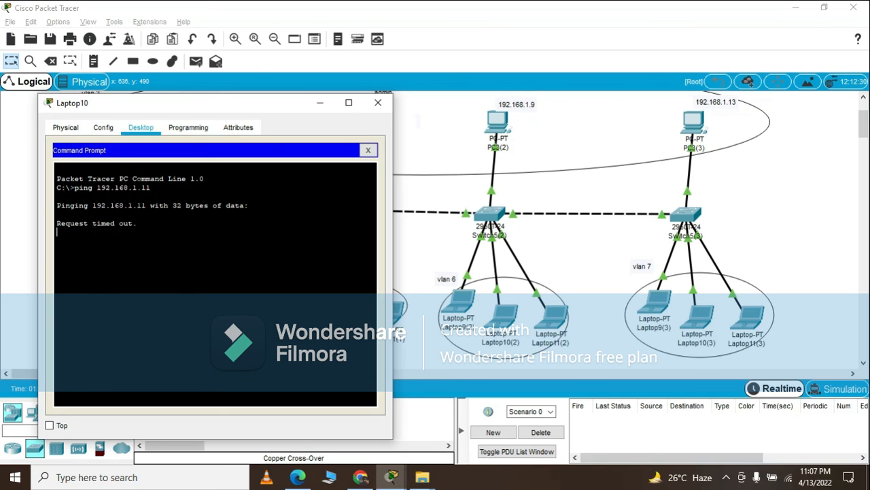
# From Laptop10, ping 192.168.1.2 to test connectivity within VLAN 4, and close the laptop window.
pyautogui.moveTo(225, 102); pyautogui.dragTo(425, 102)
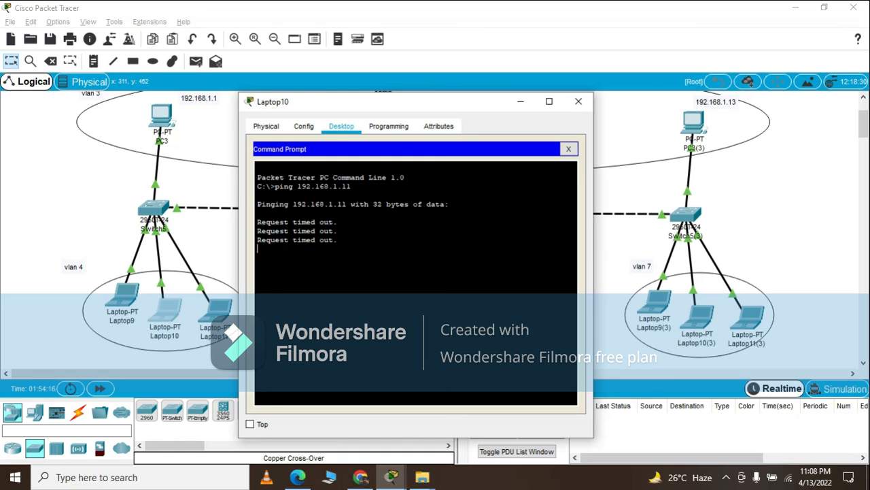
pyautogui.press('Up')
pyautogui.press('BackSpace')
pyautogui.press('BackSpace')
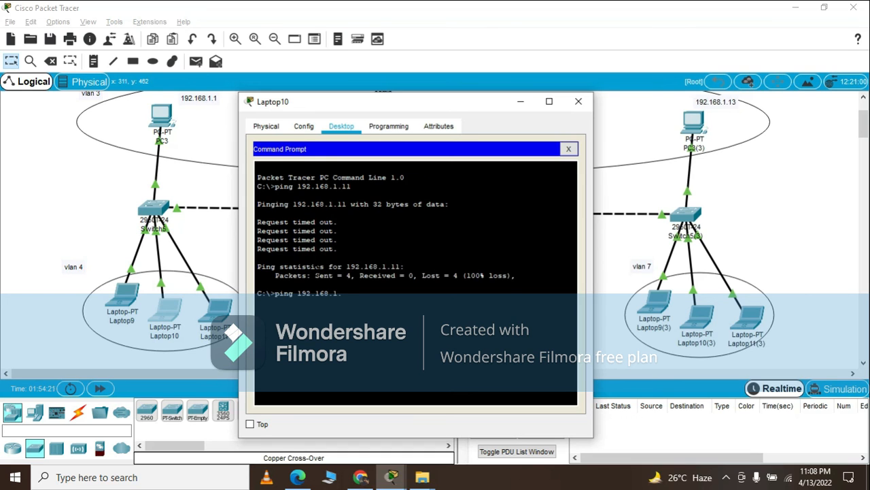
pyautogui.write('2')
pyautogui.press('Return')
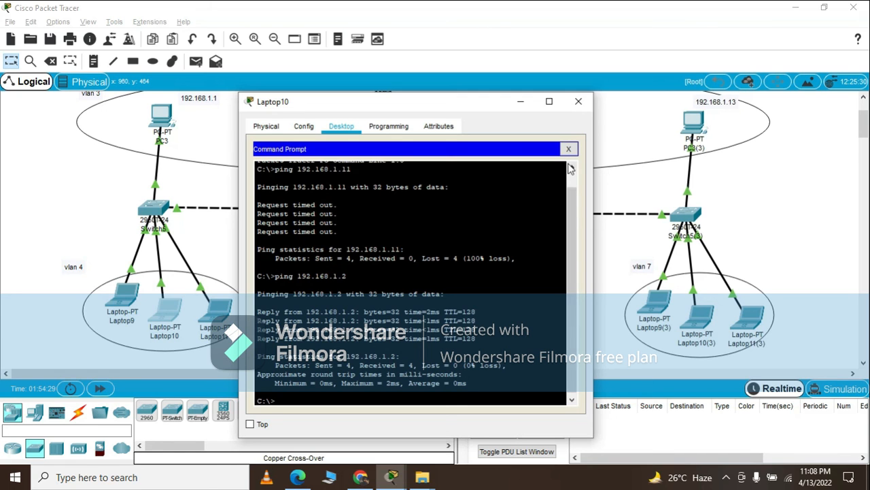
pyautogui.click(568, 149)
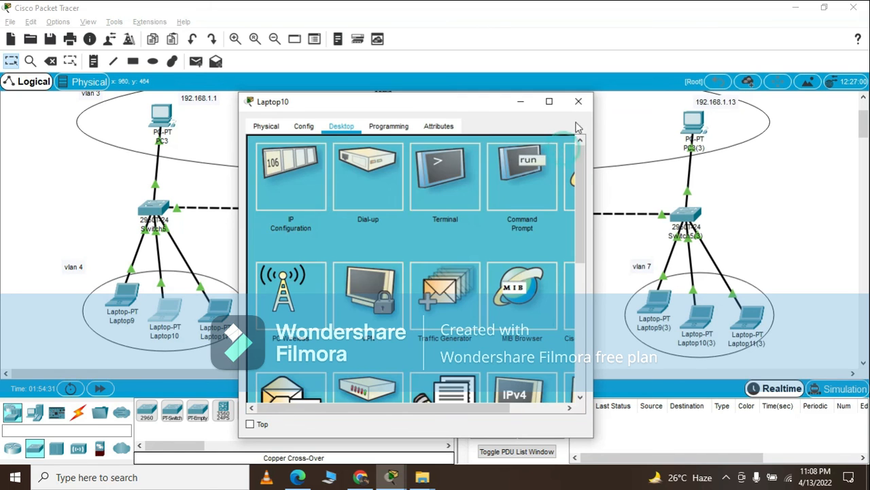
pyautogui.click(579, 101)
pyautogui.scroll(1, 533, 210)
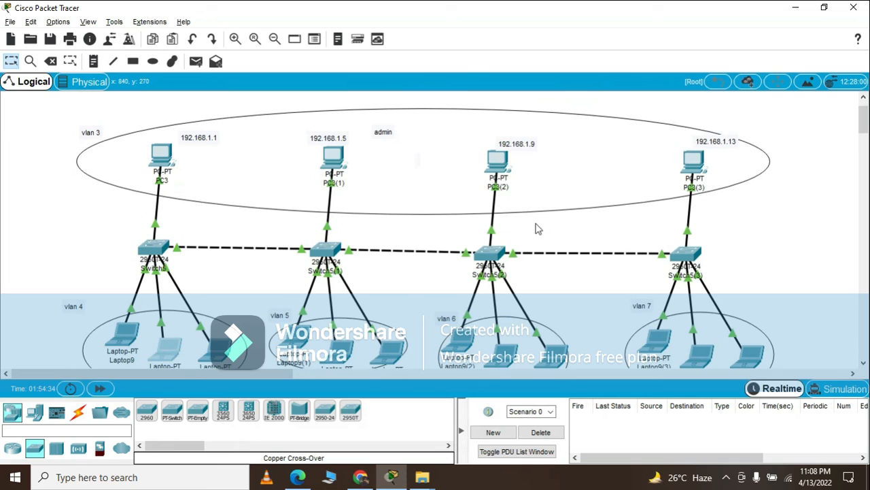
pyautogui.scroll(-2, 541, 232)
pyautogui.scroll(1, 544, 233)
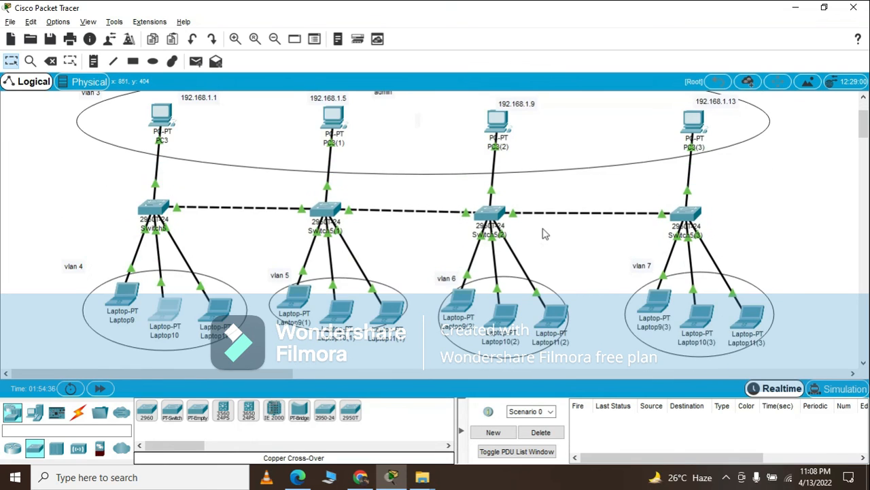